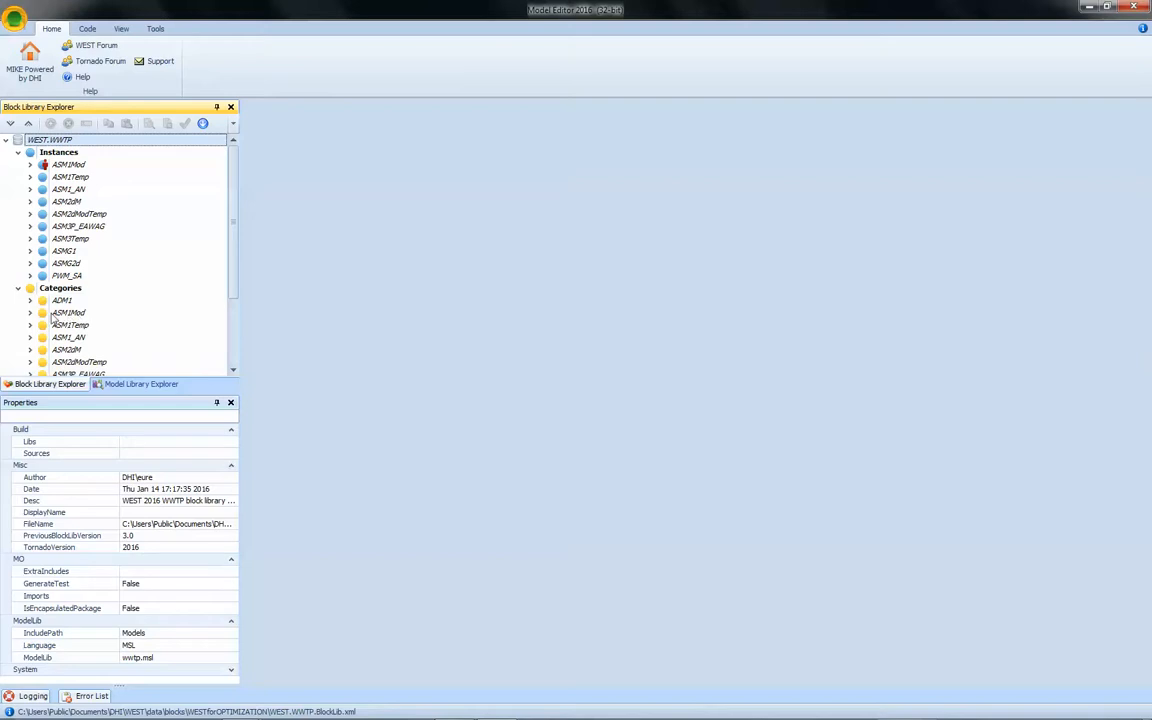
Add a new component named S_Tracer to the Components of the ASM1Mod category.
click(30, 312)
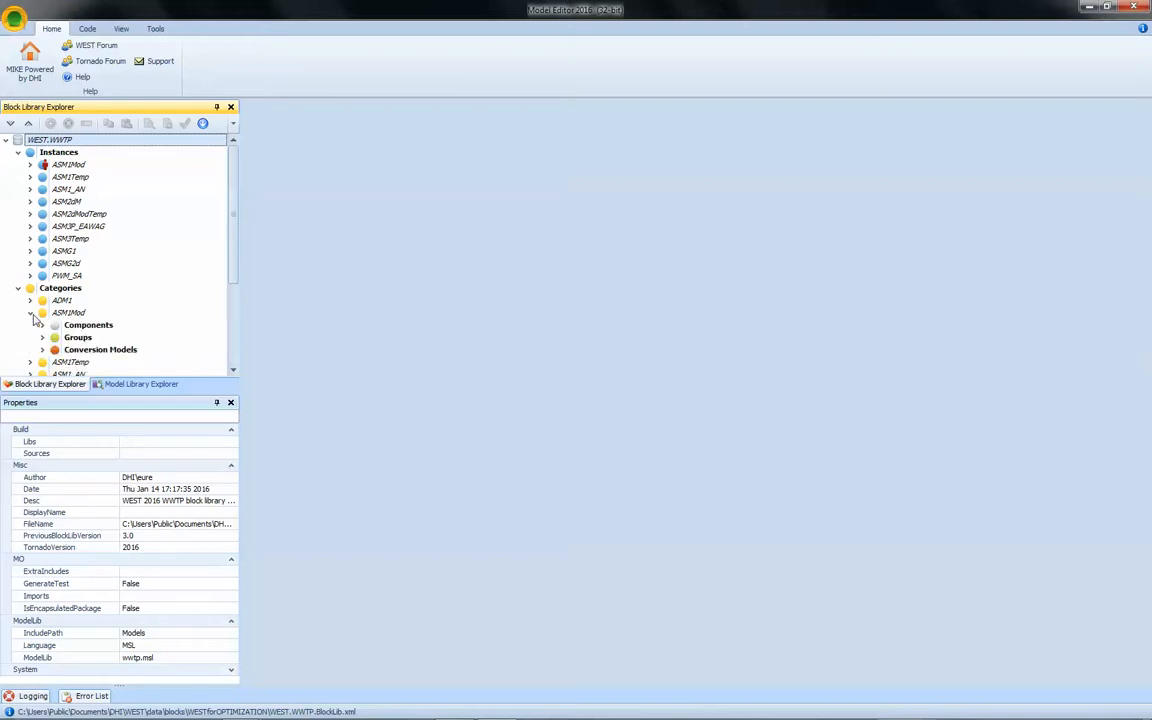
click(216, 402)
click(57, 325)
right_click(98, 328)
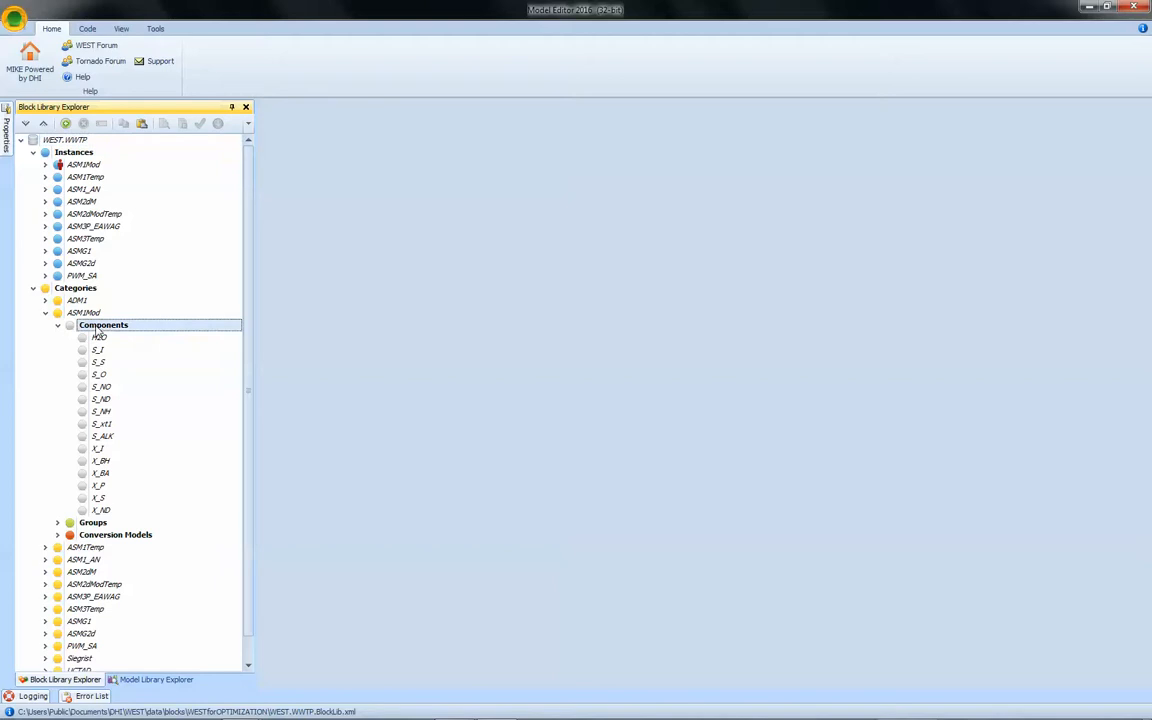
click(118, 336)
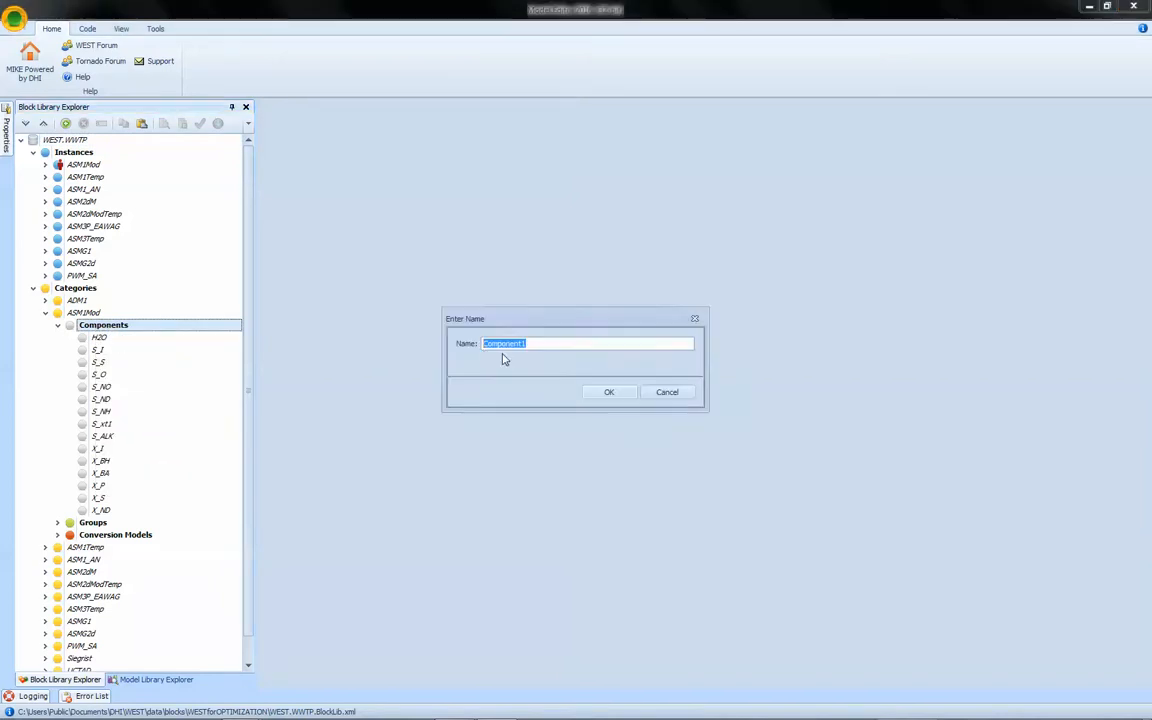
text(S_Tracer)
key(Return)
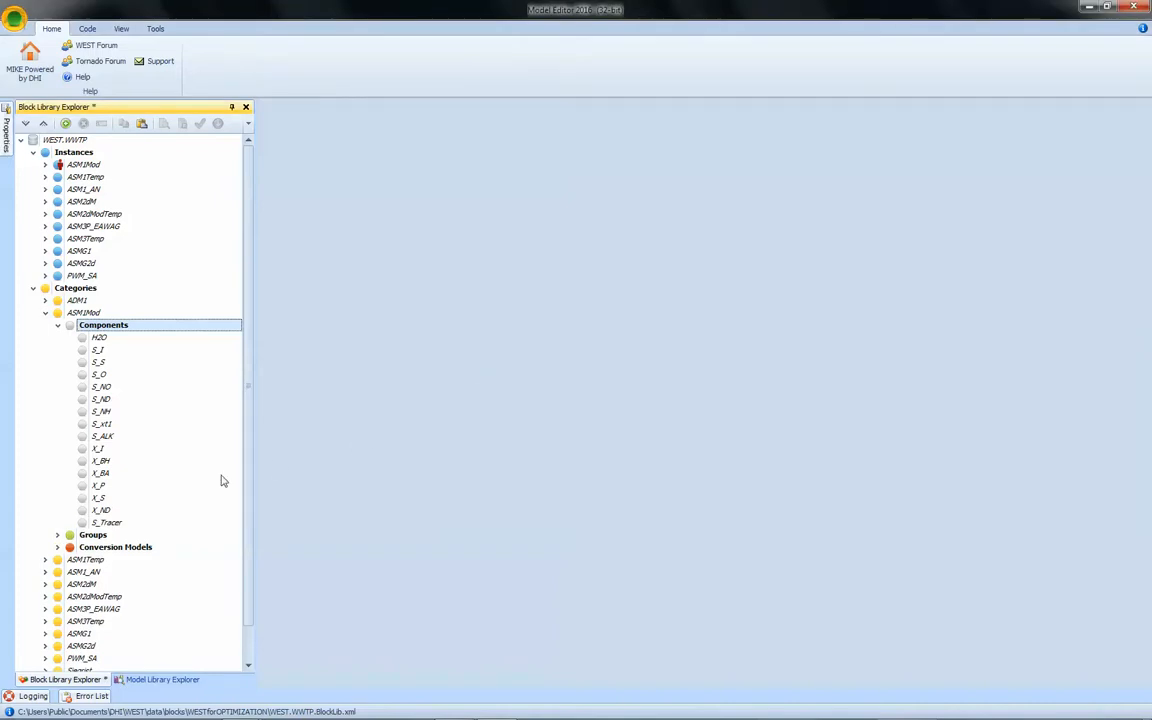
Move S_Tracer to follow S_NH in the component list and add it to the Soluble group's components.
click(57, 535)
drag(249, 553, 257, 620)
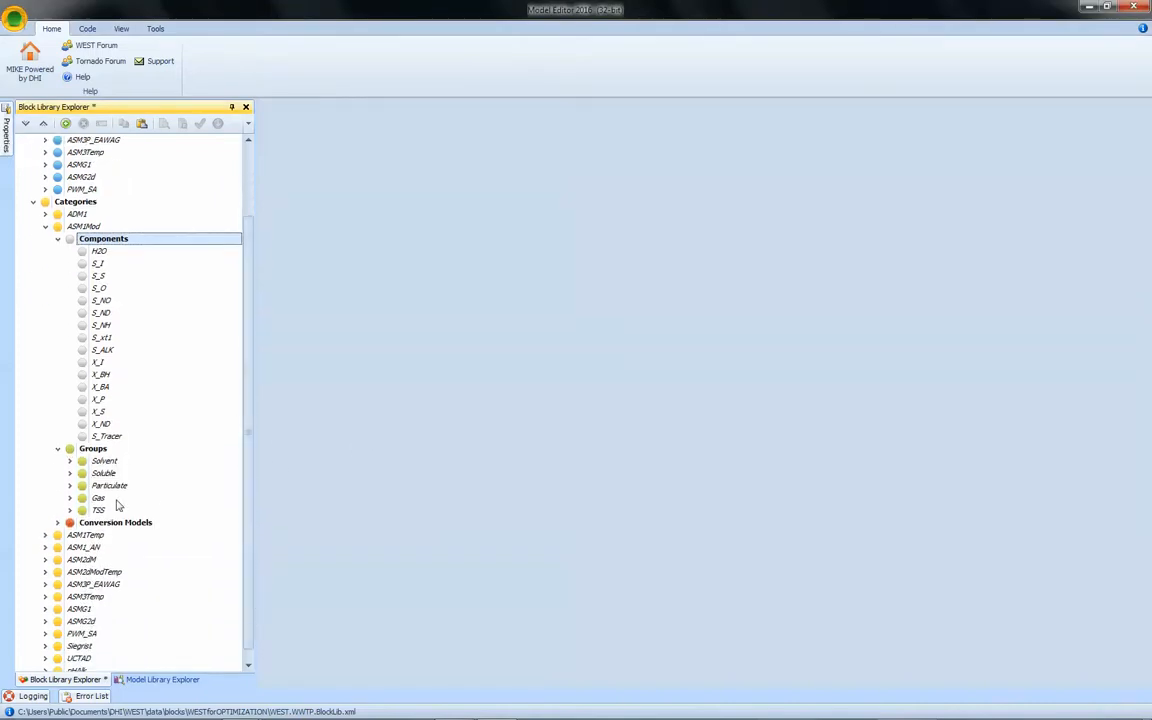
click(70, 473)
drag(98, 436, 103, 336)
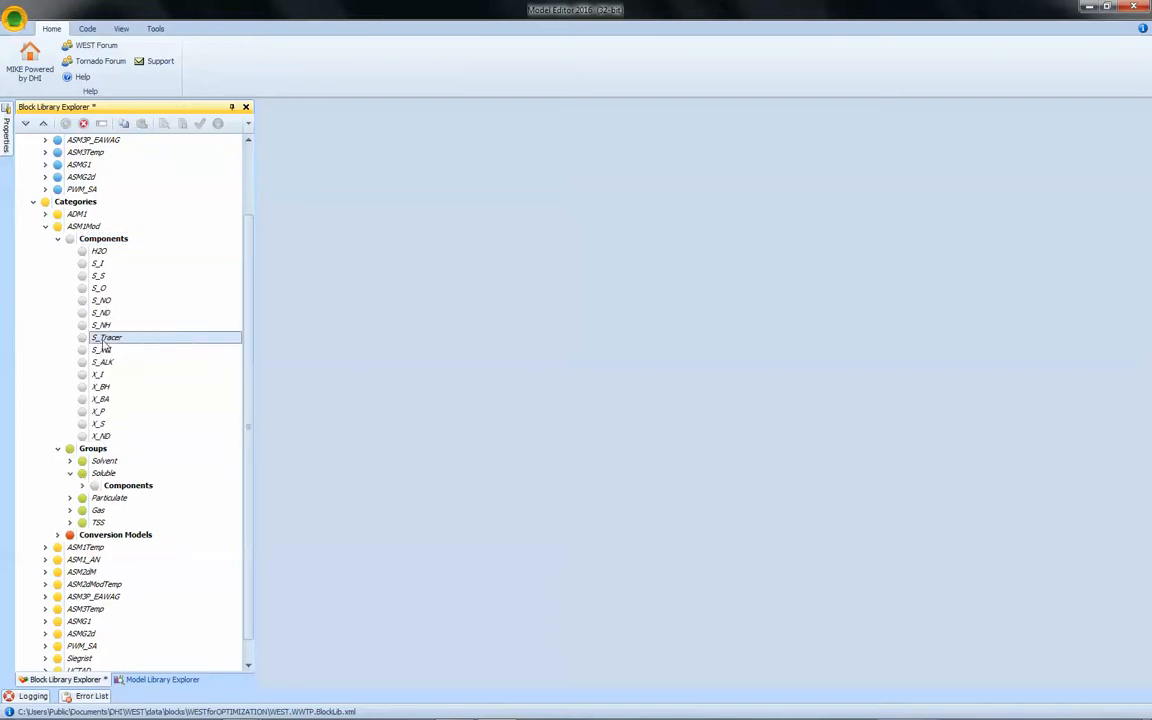
drag(103, 337, 88, 485)
click(84, 486)
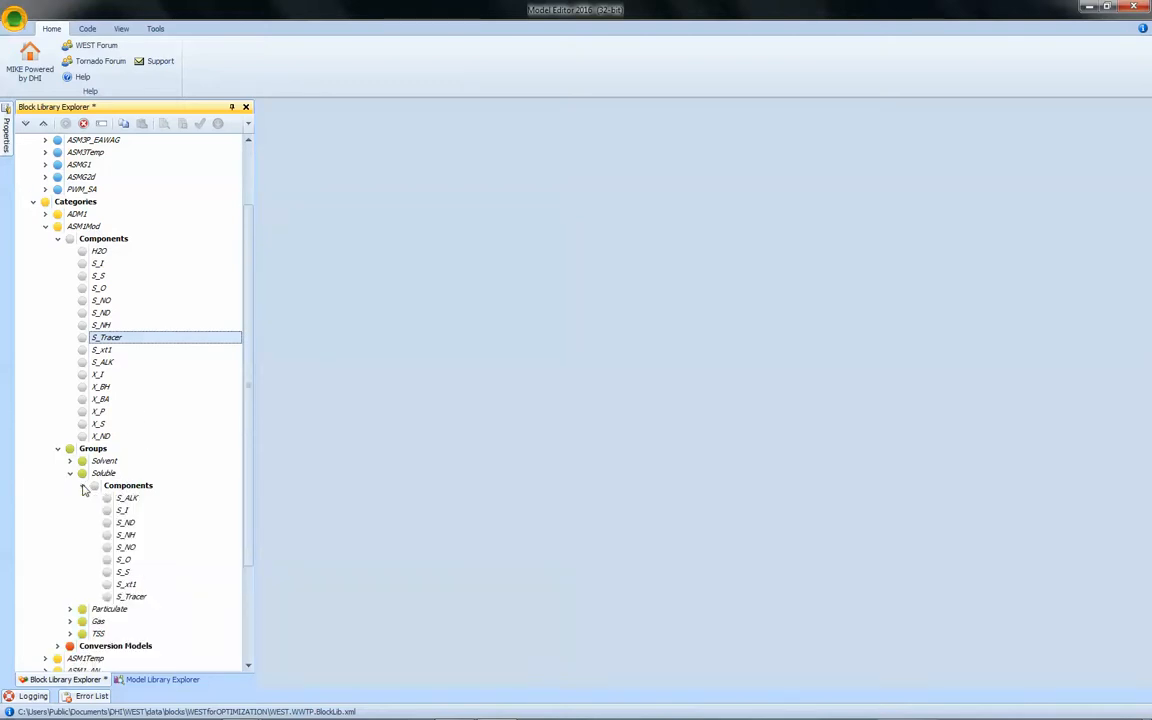
Open the ASM1Mod Default conversion model and review the S_Tracer column of the Gujer matrix.
click(57, 646)
double_click(90, 660)
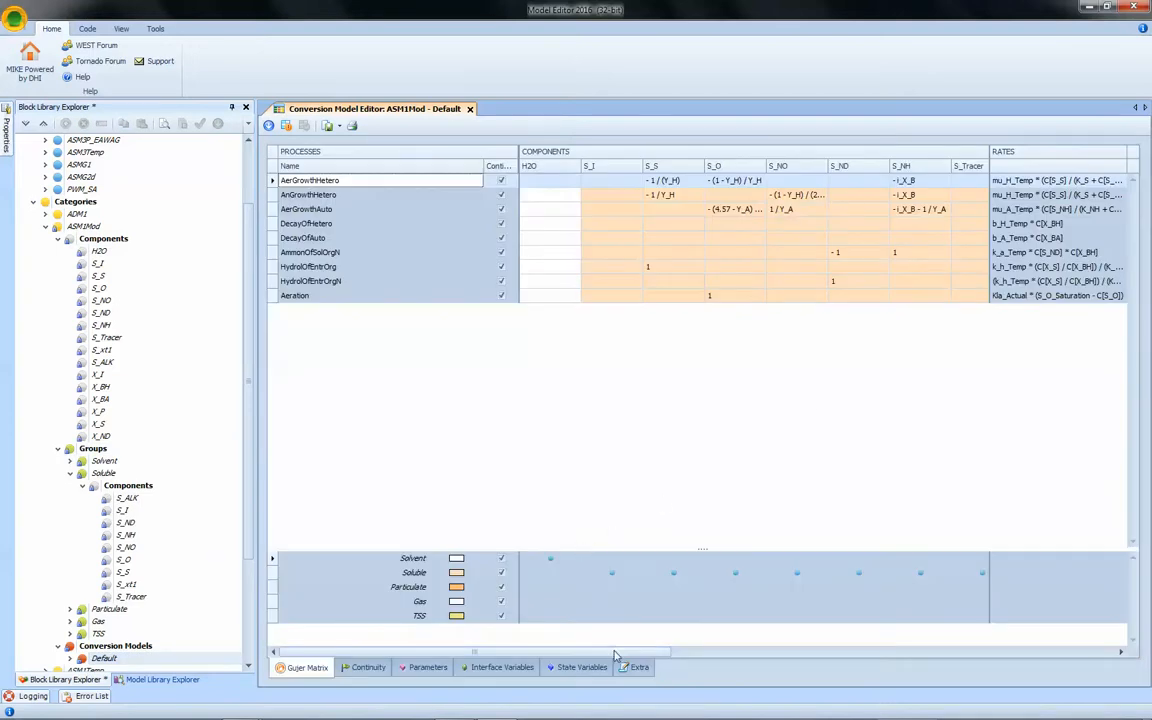
drag(615, 652, 753, 648)
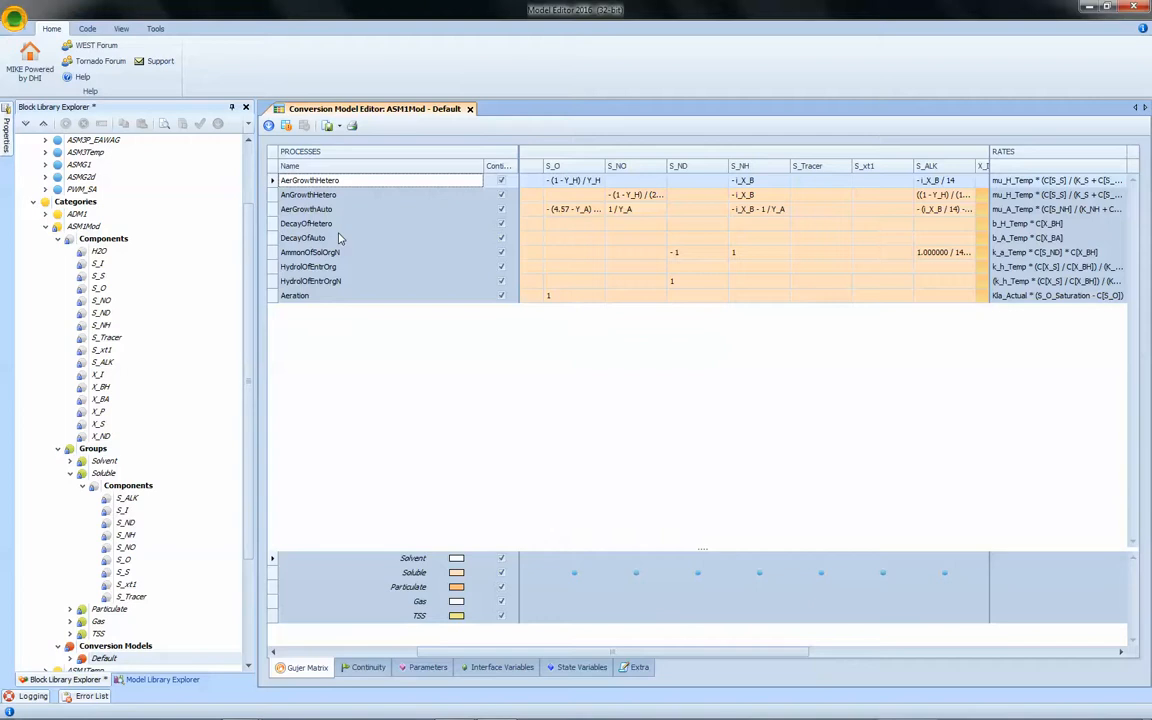
click(469, 108)
Generate the model code for the block library into the Models folder.
click(44, 226)
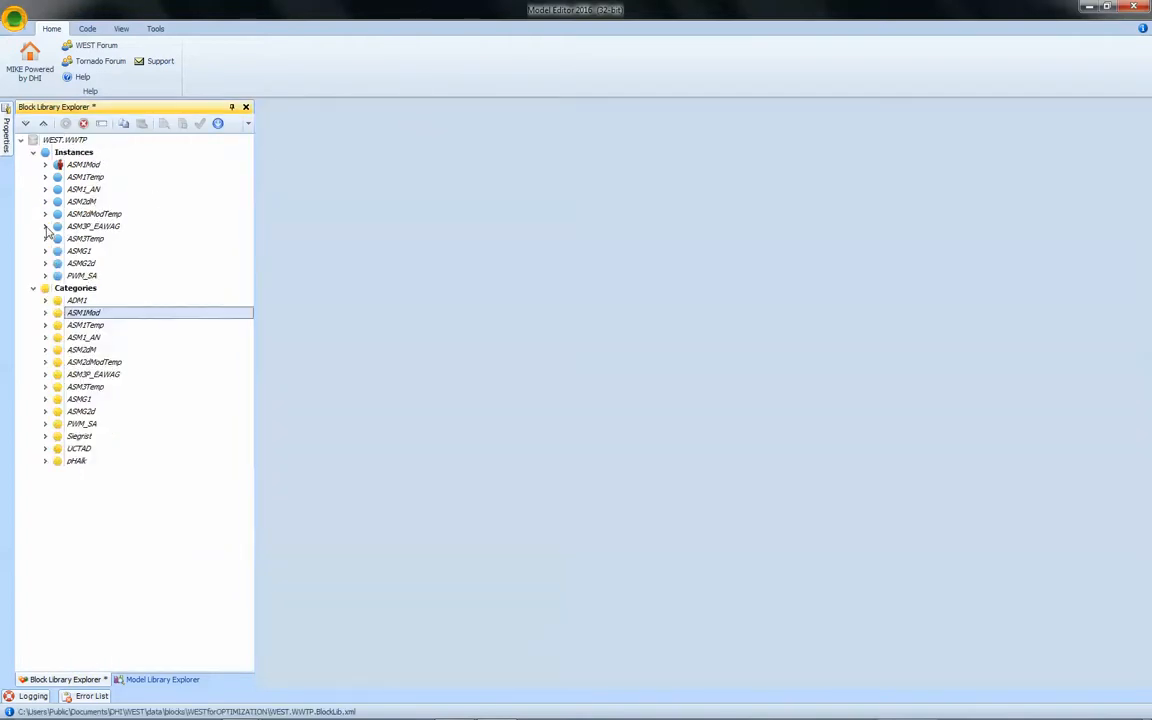
click(217, 123)
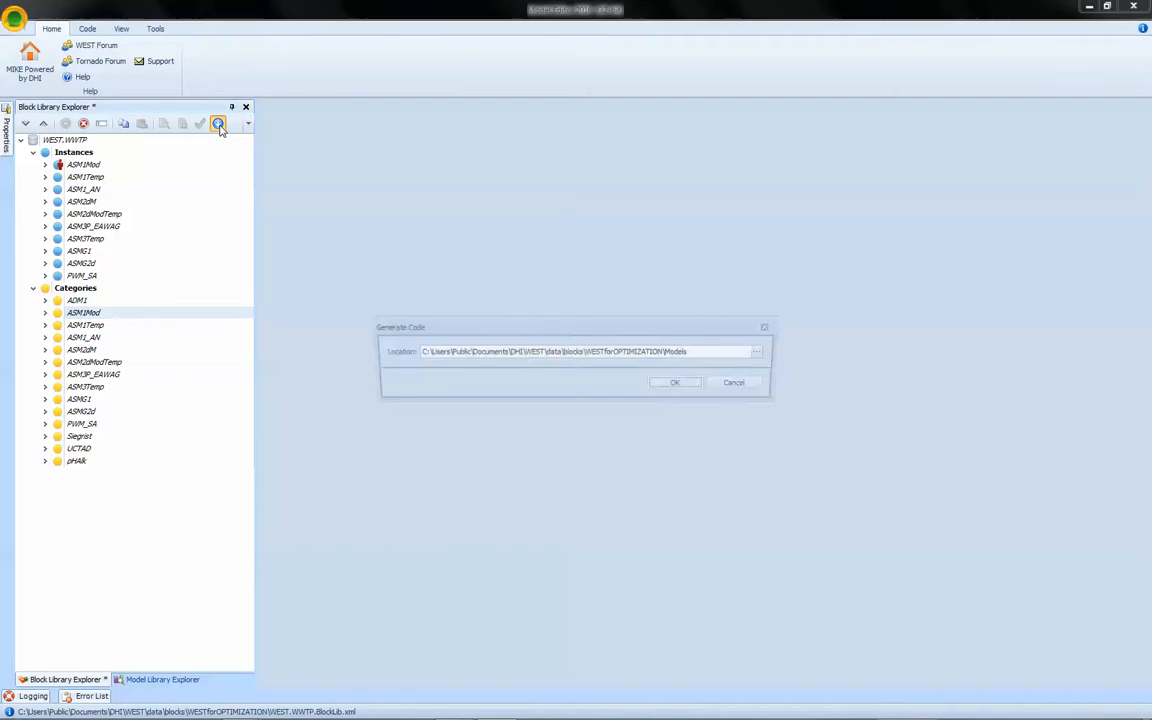
click(678, 385)
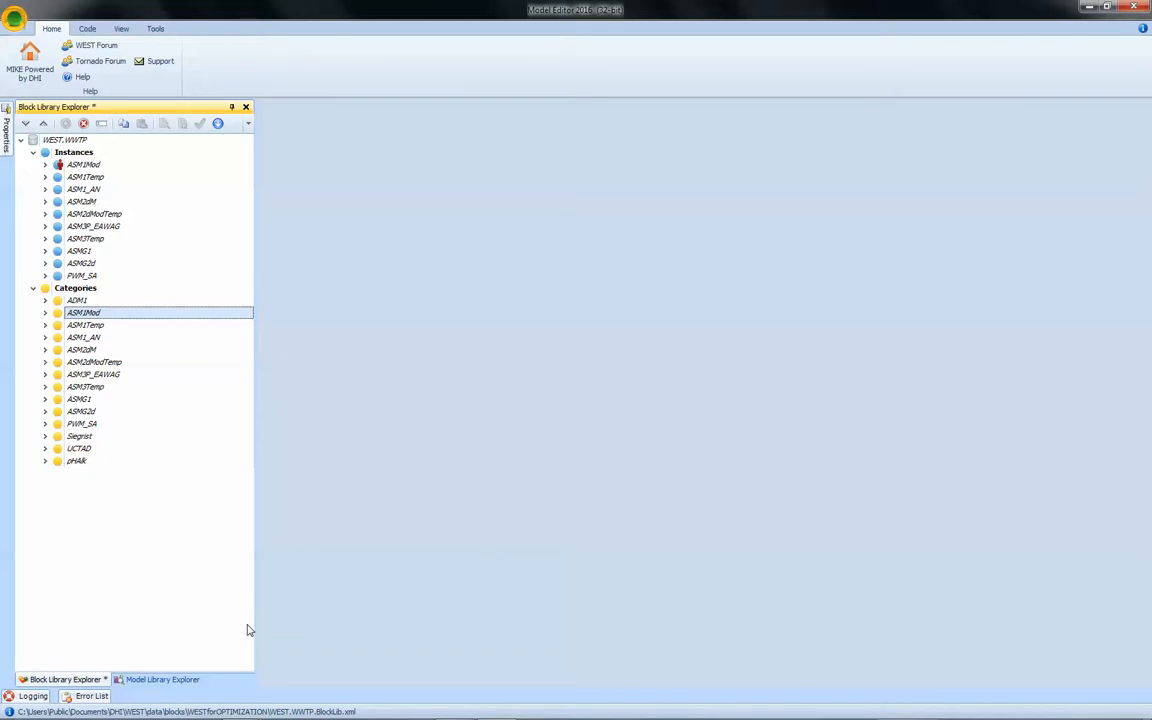
Open wwtp.base.msl from the includes of wwtp.msl in the model library.
click(192, 681)
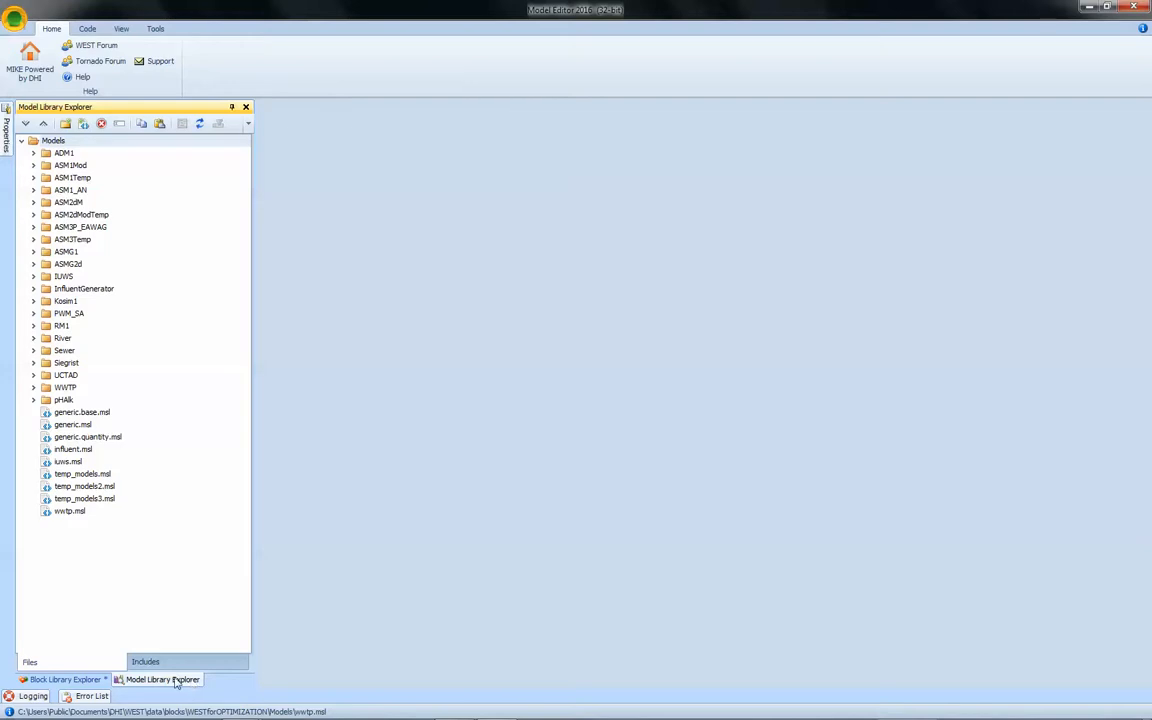
click(135, 662)
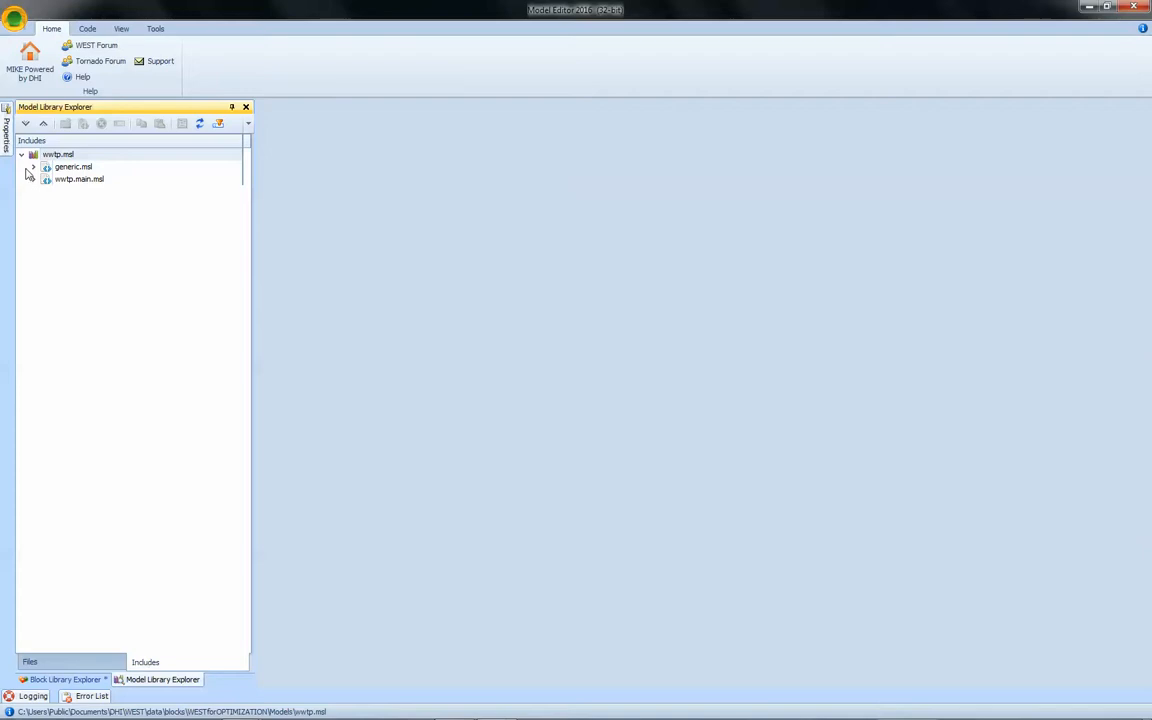
click(33, 181)
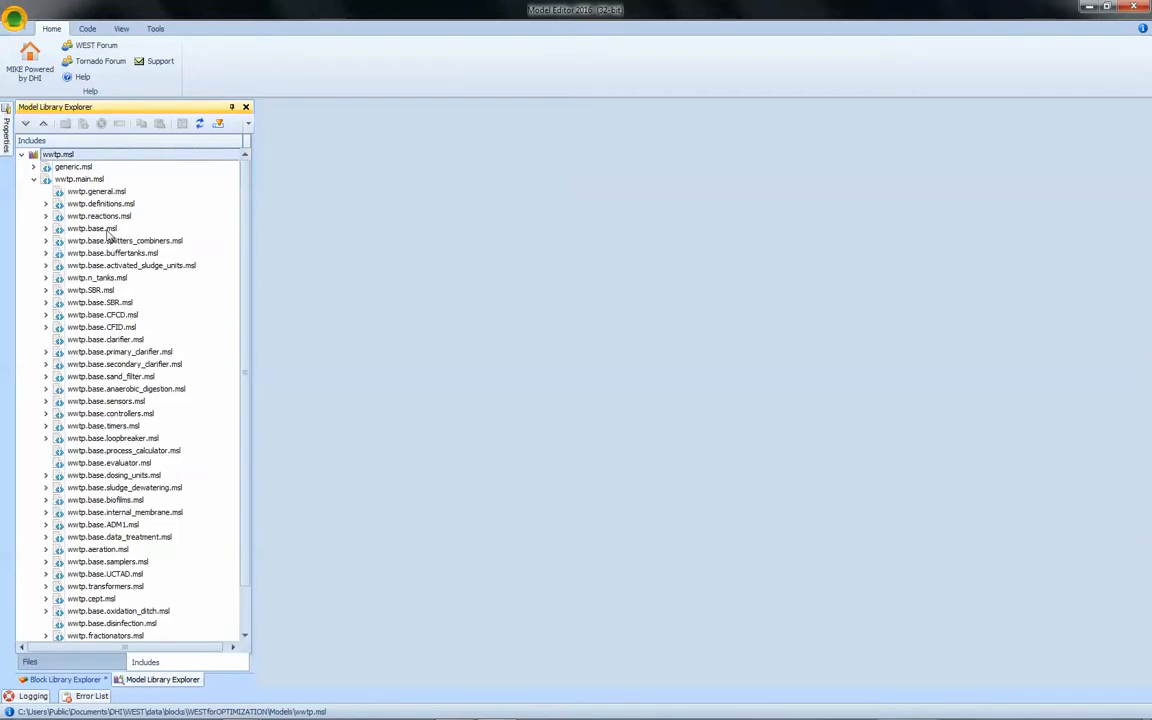
double_click(100, 229)
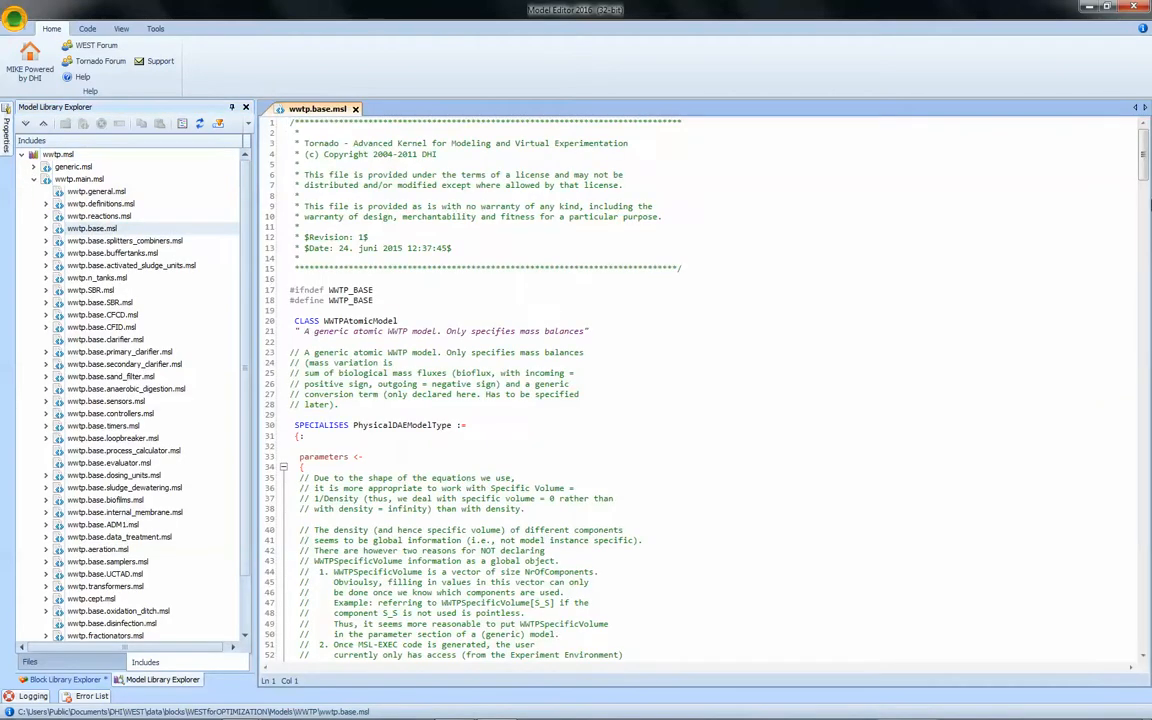
drag(1148, 177, 1150, 253)
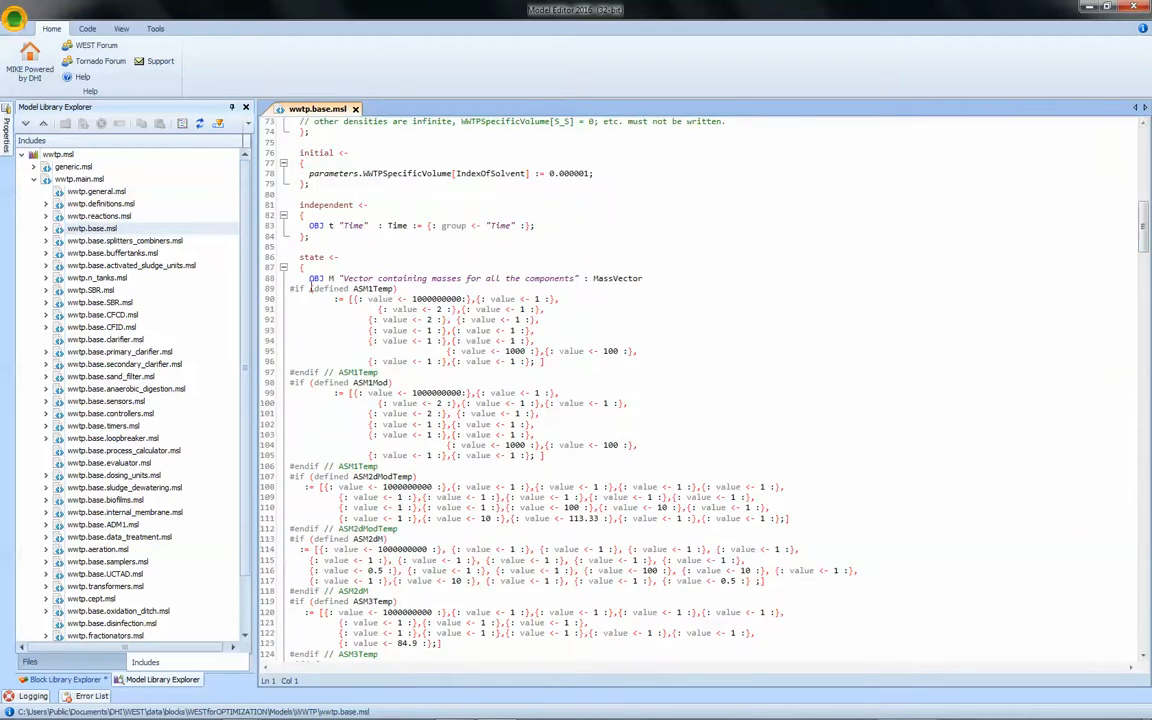
Add an extra {: value <- 1 :} entry to the ASM1Mod initial mass vector and save the file.
drag(309, 279, 333, 280)
drag(262, 382, 262, 477)
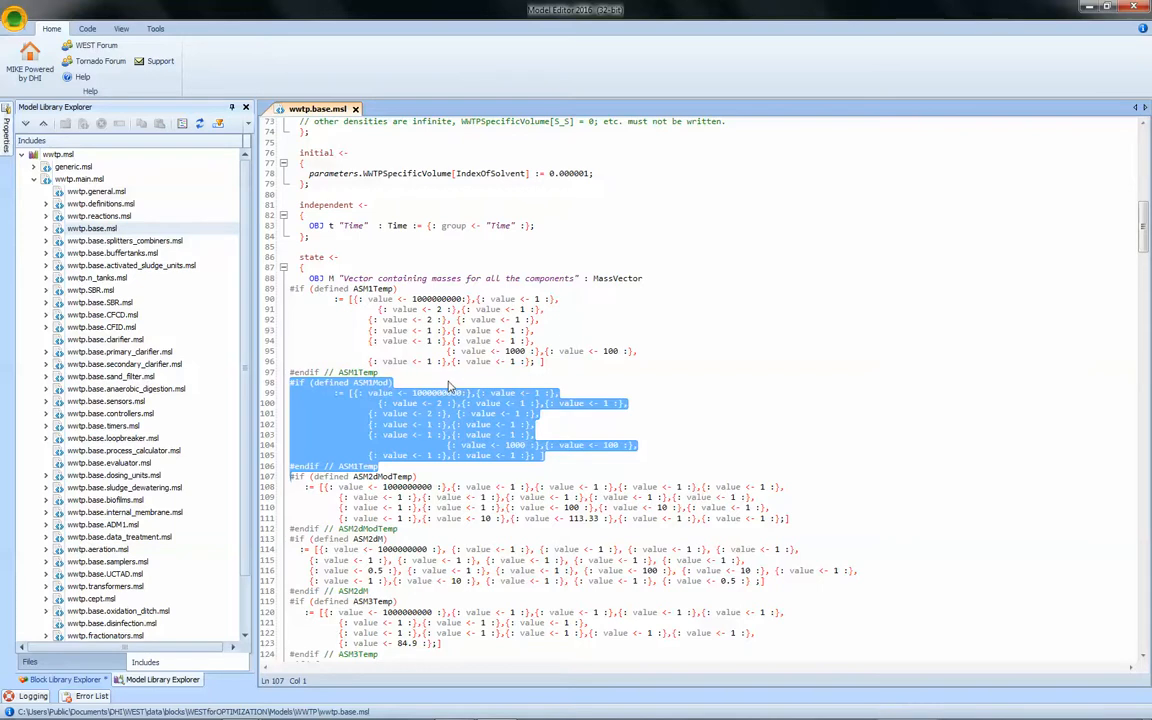
click(578, 403)
click(543, 403)
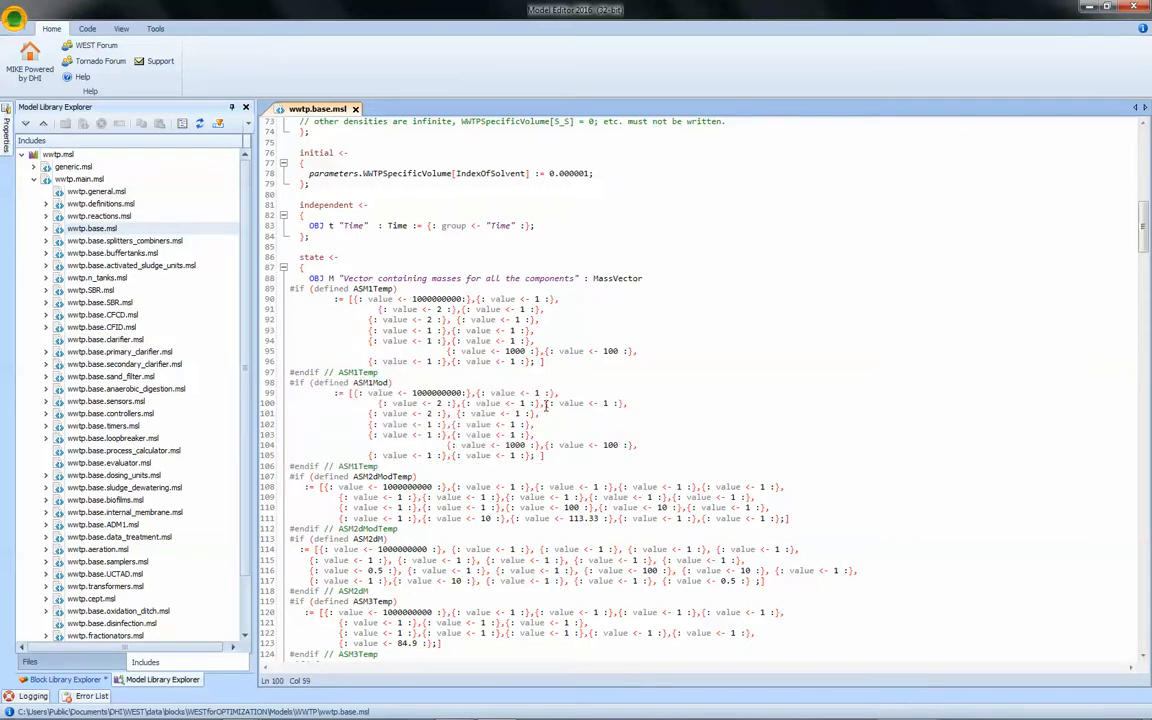
shift+click(634, 403)
key(ctrl+c)
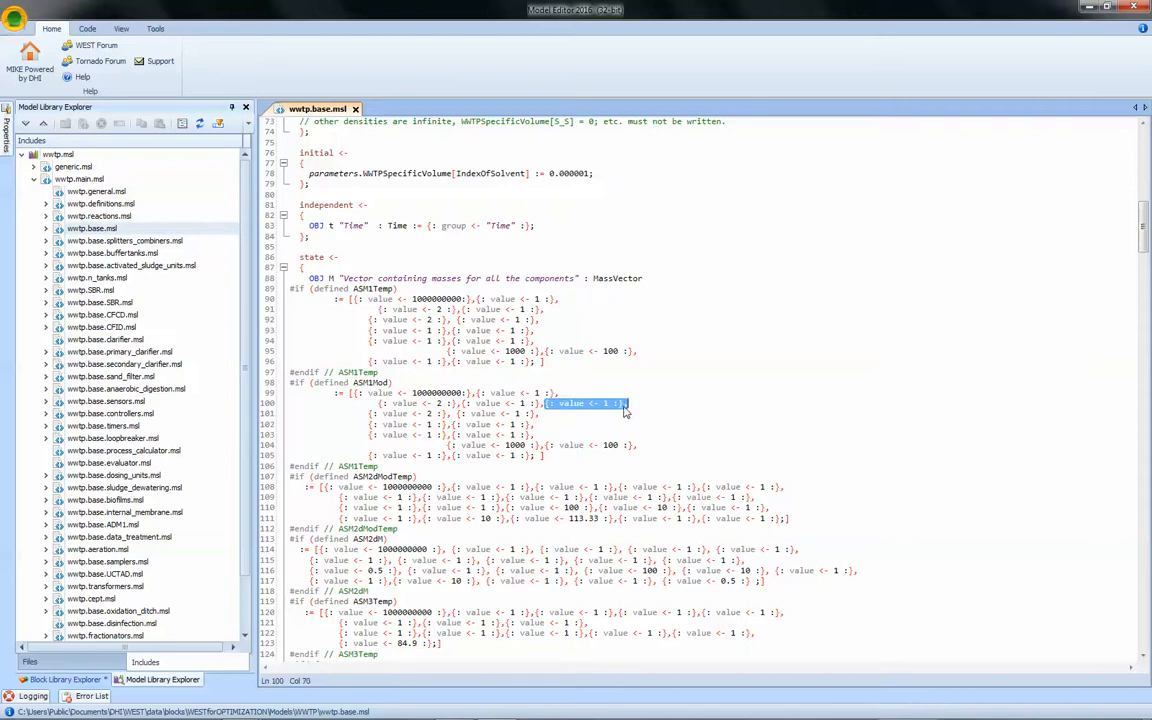
click(647, 402)
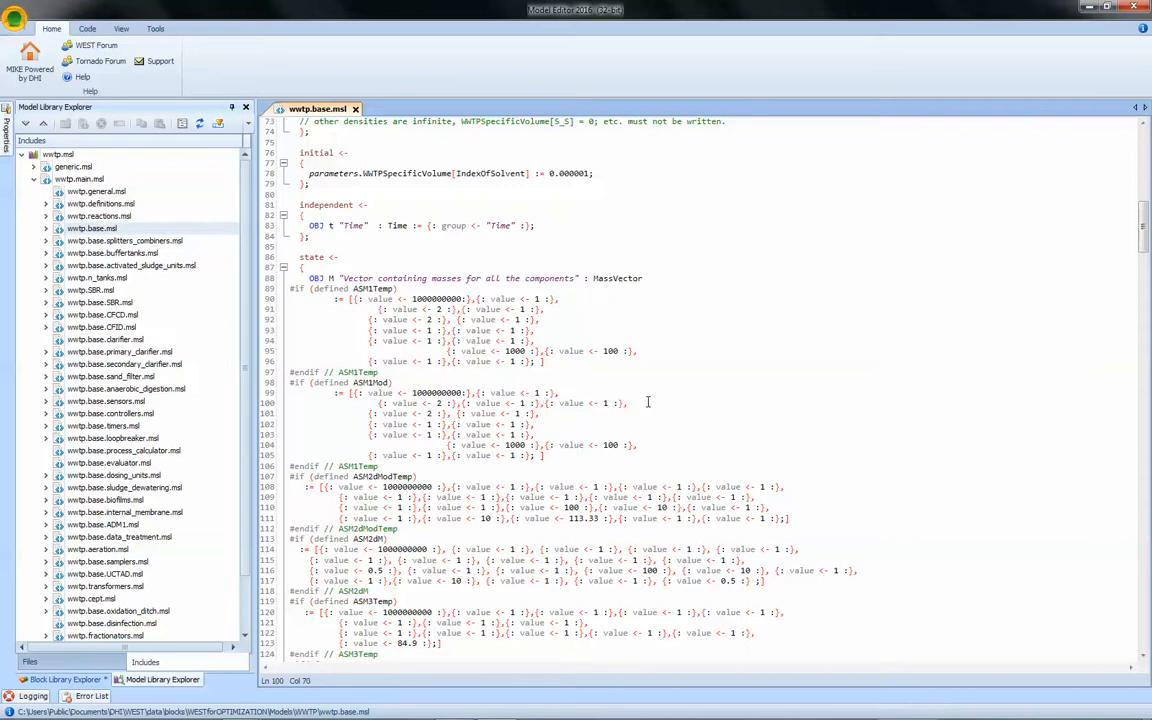
key(ctrl+v)
key(ctrl+s)
Close the code file and save the block library.
click(355, 108)
click(90, 680)
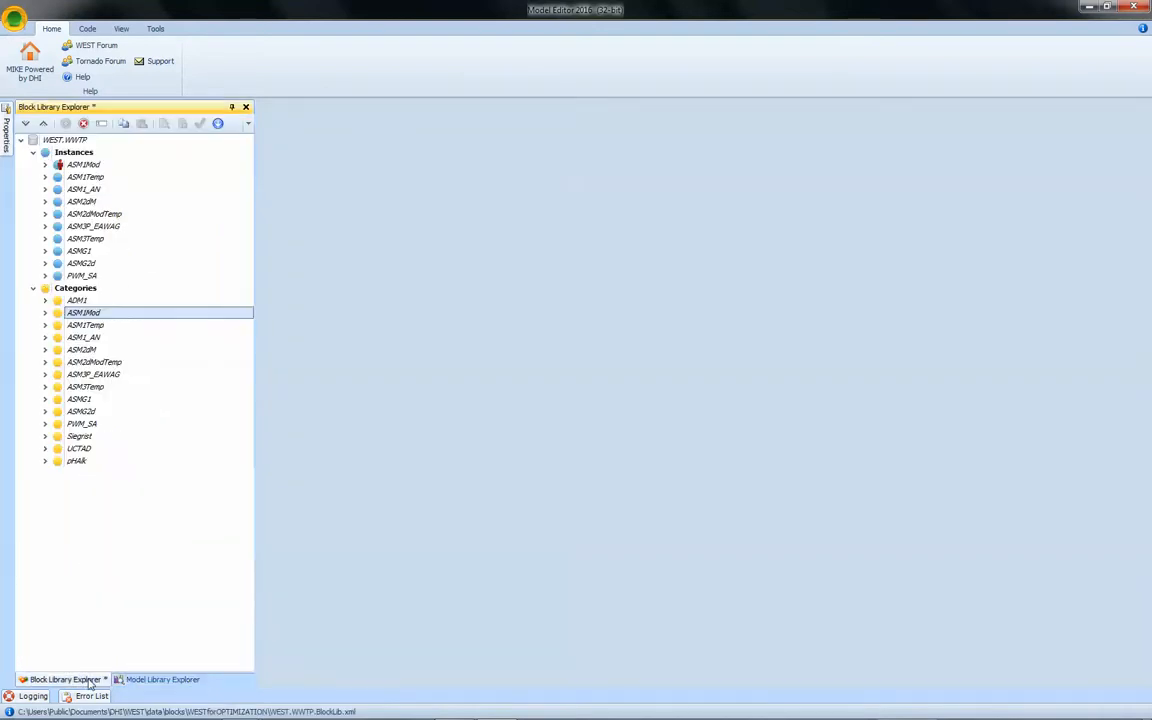
click(15, 21)
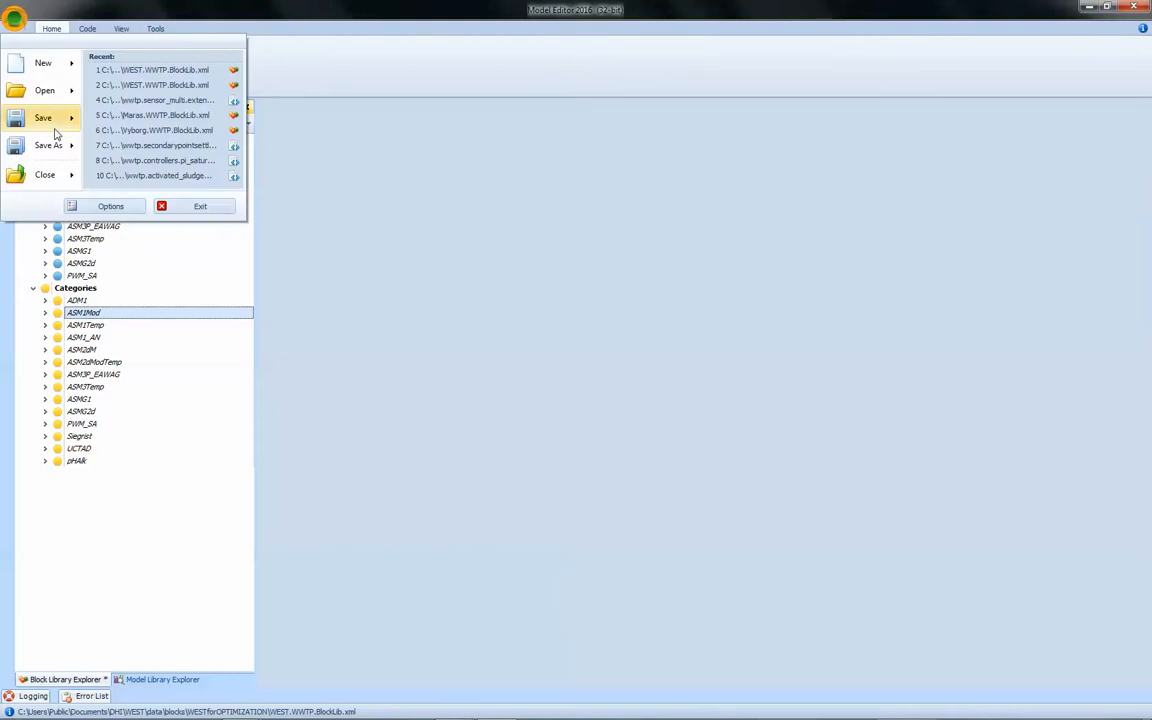
mouse_move(50, 118)
click(115, 72)
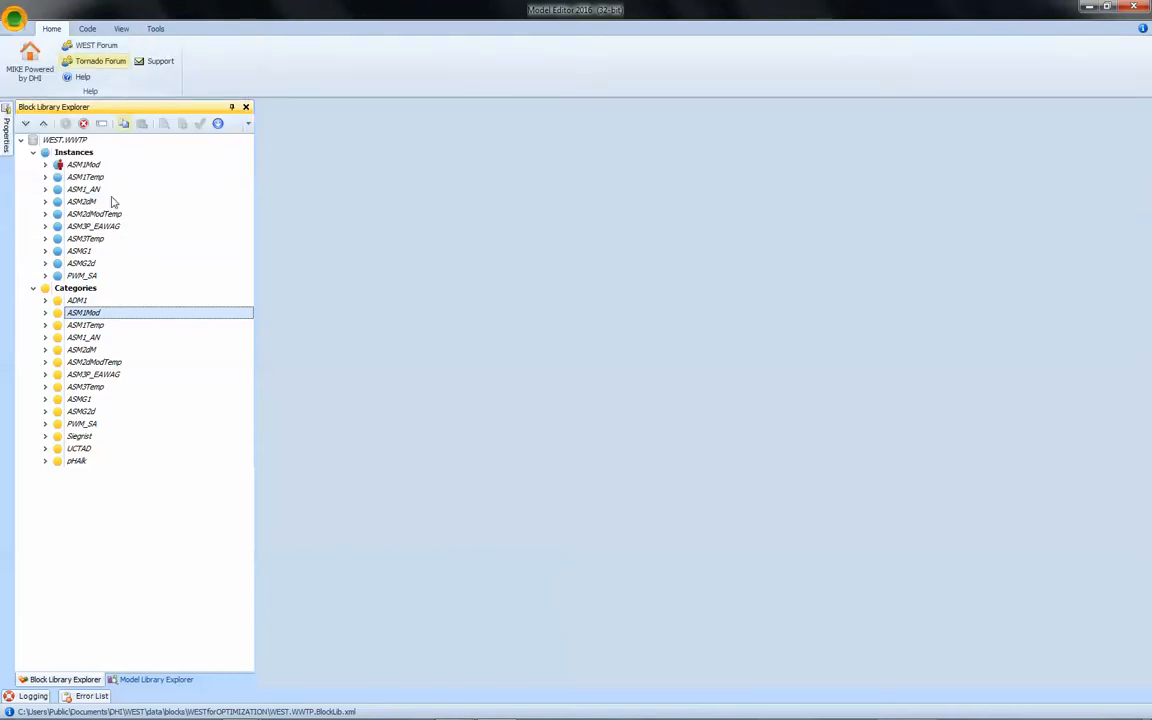
Run the instance check on the ASM1Mod instance.
click(112, 164)
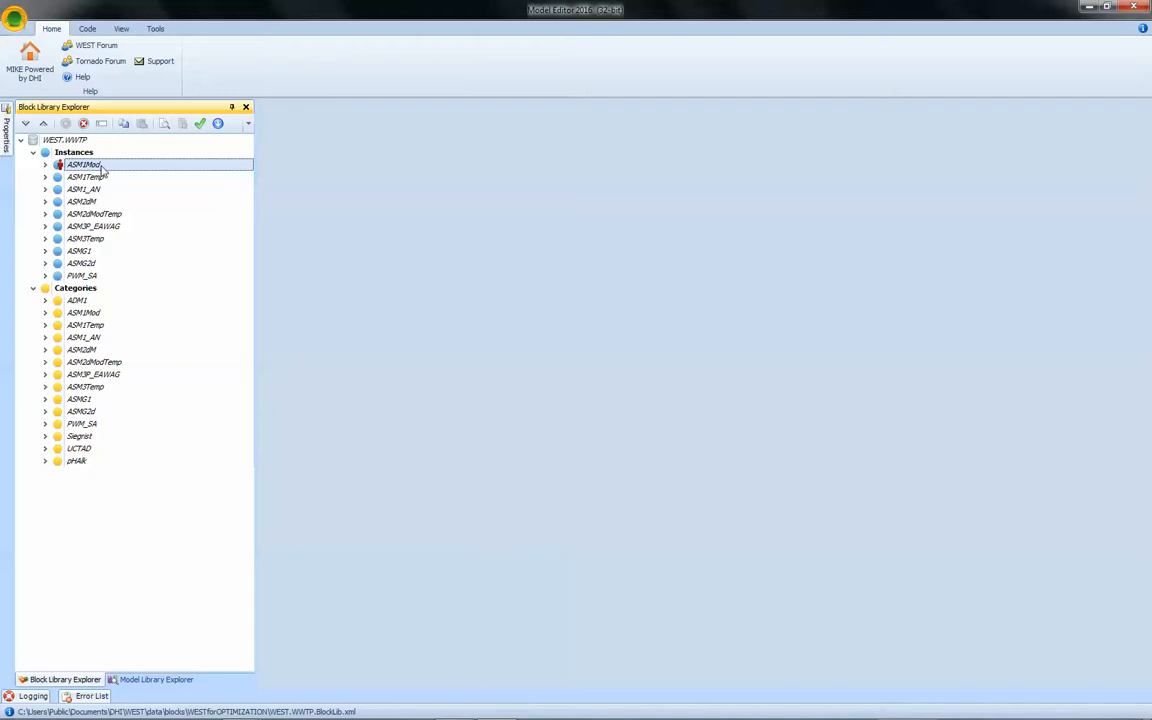
click(199, 124)
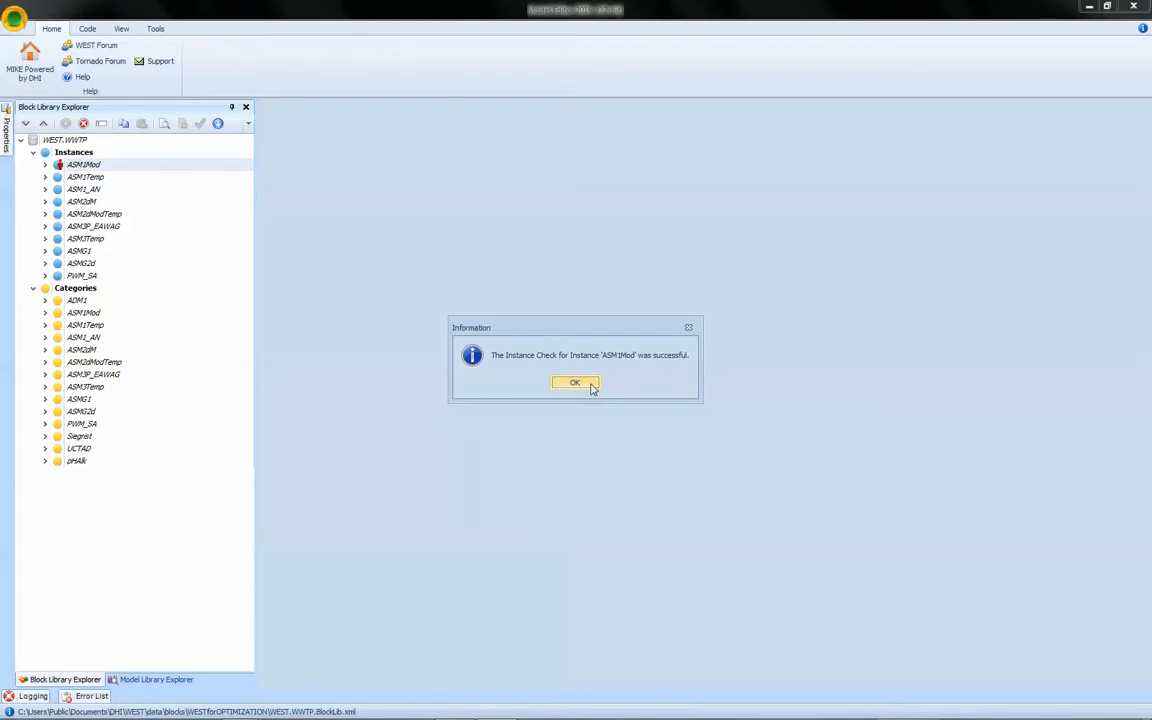
click(590, 387)
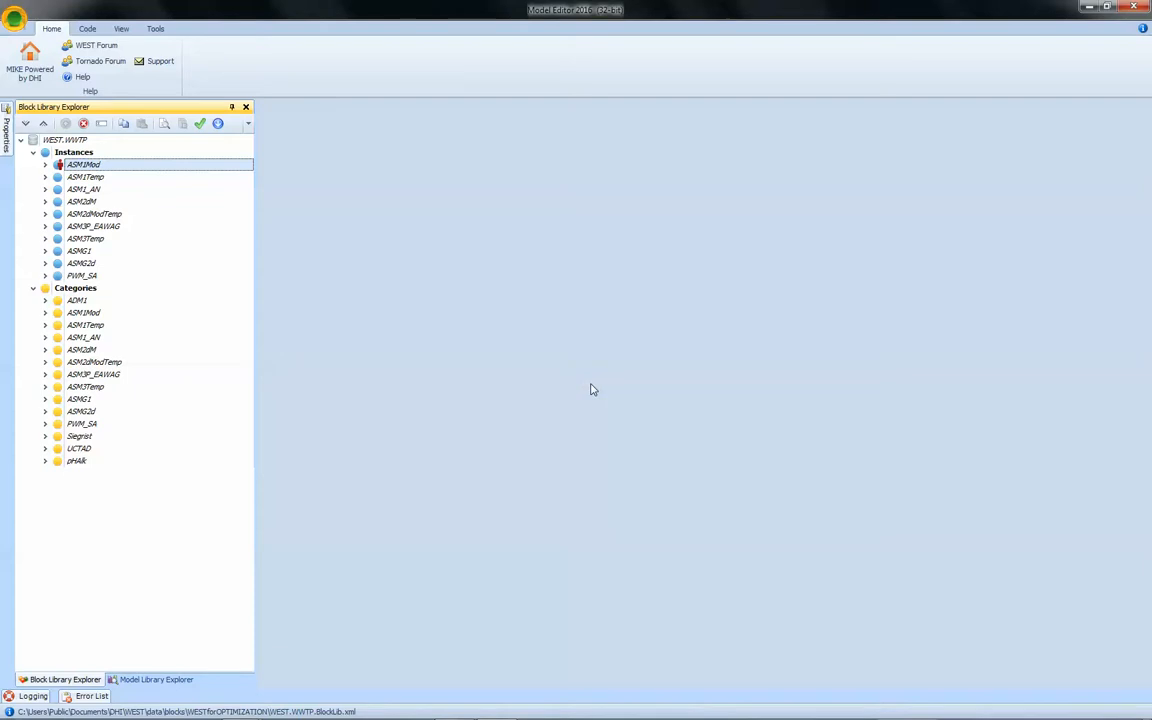
Switch to WEST and create a new project named Video_TracerTest using the ASM1Mod instance.
key(alt+Tab)
key(Tab)
key(Tab)
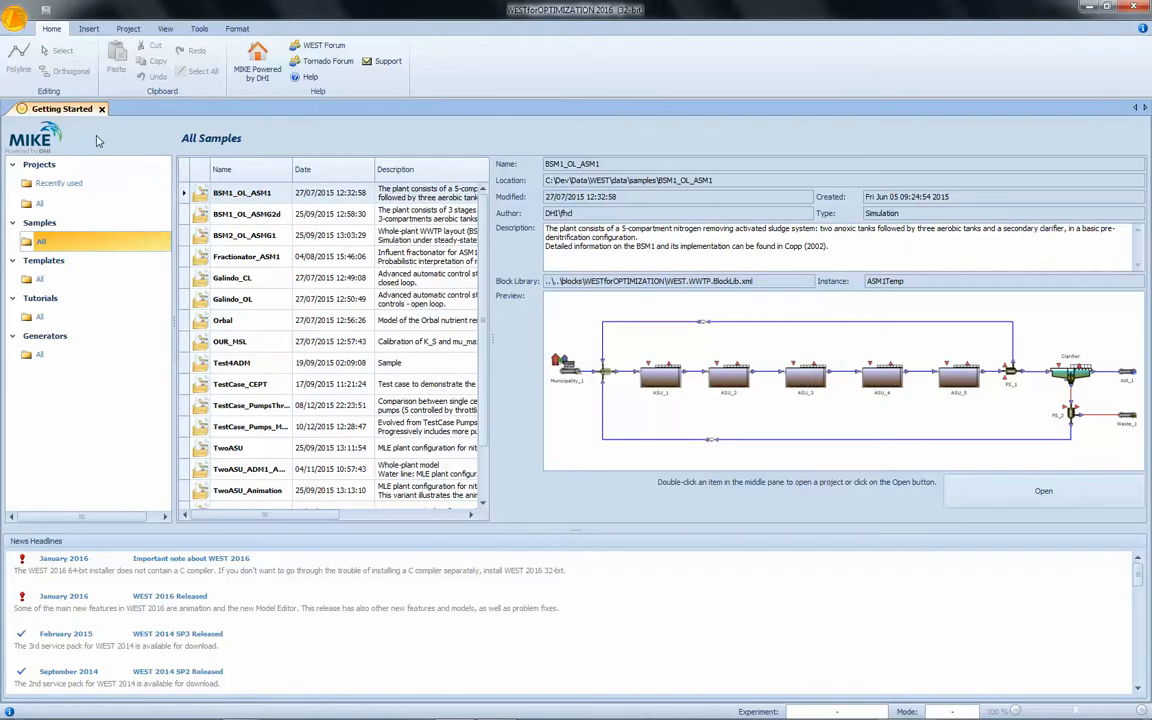
click(17, 18)
click(44, 61)
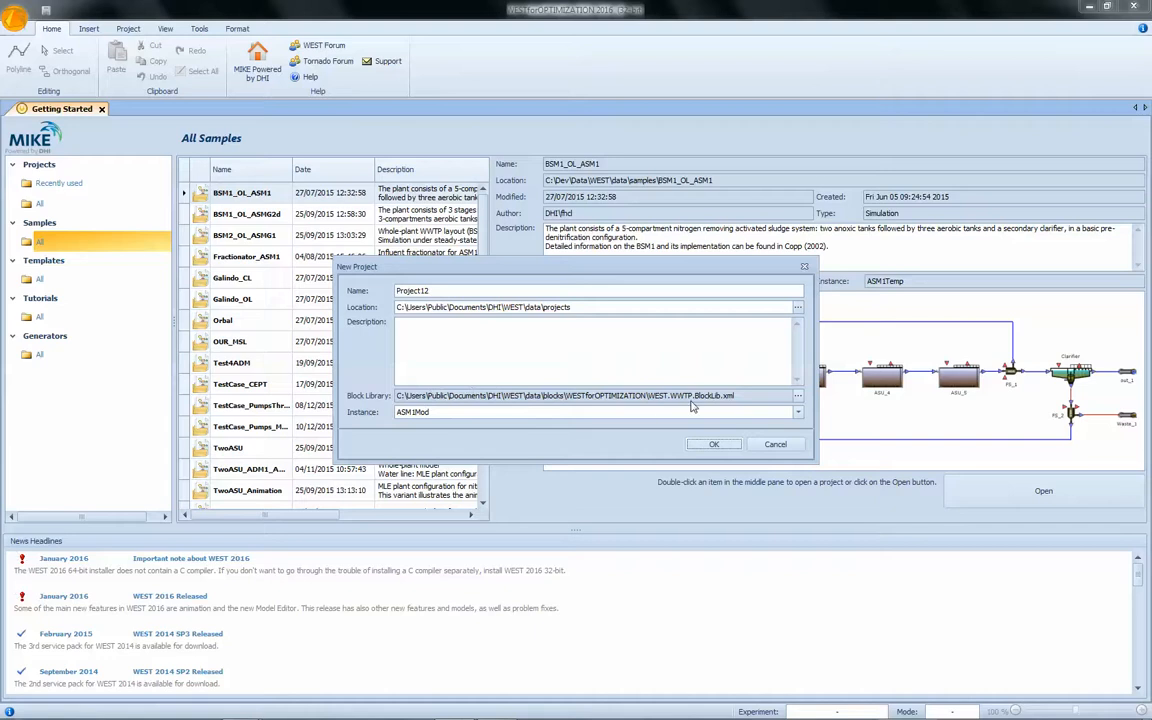
double_click(434, 291)
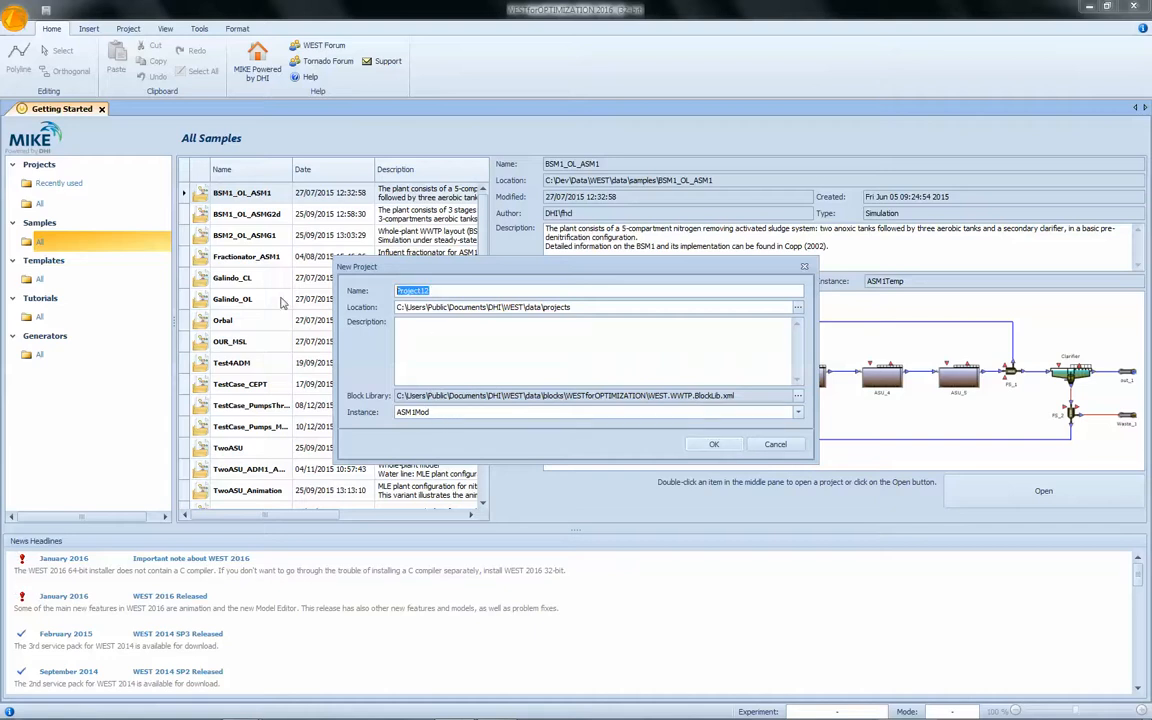
text(Video_TracerTest)
click(722, 444)
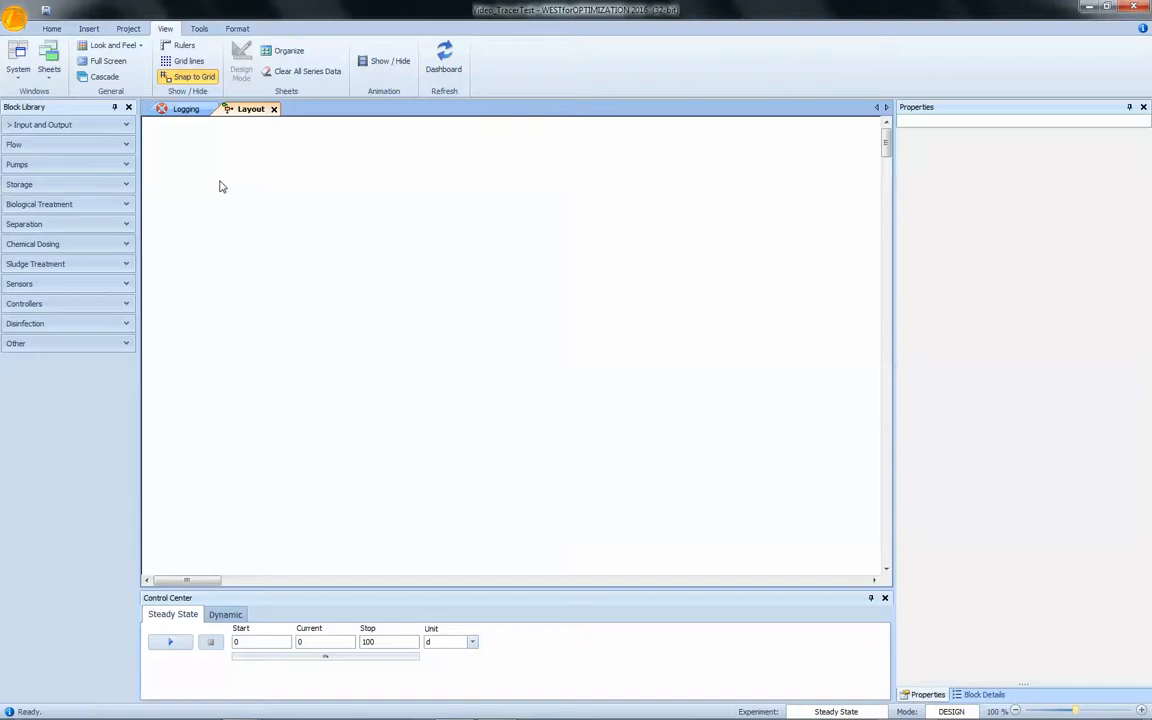
Place an equalisation tank on the layout and set its class to FixVolumeEqualisationTank.
click(36, 186)
drag(78, 218, 307, 250)
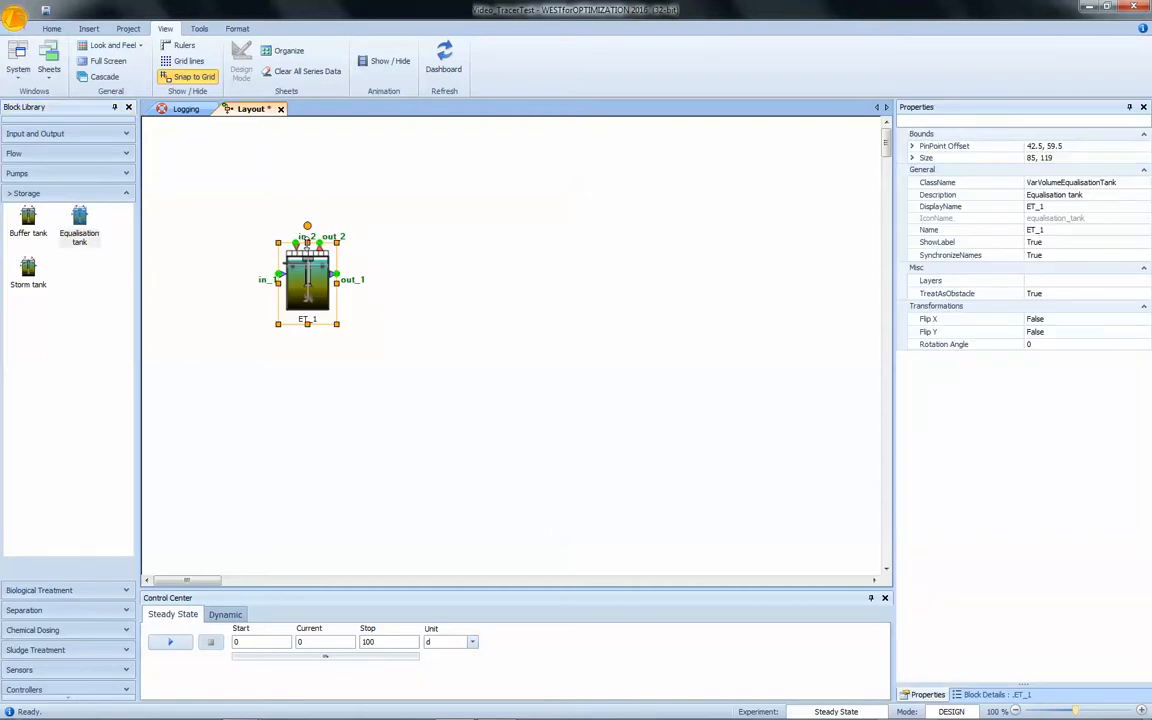
click(1145, 183)
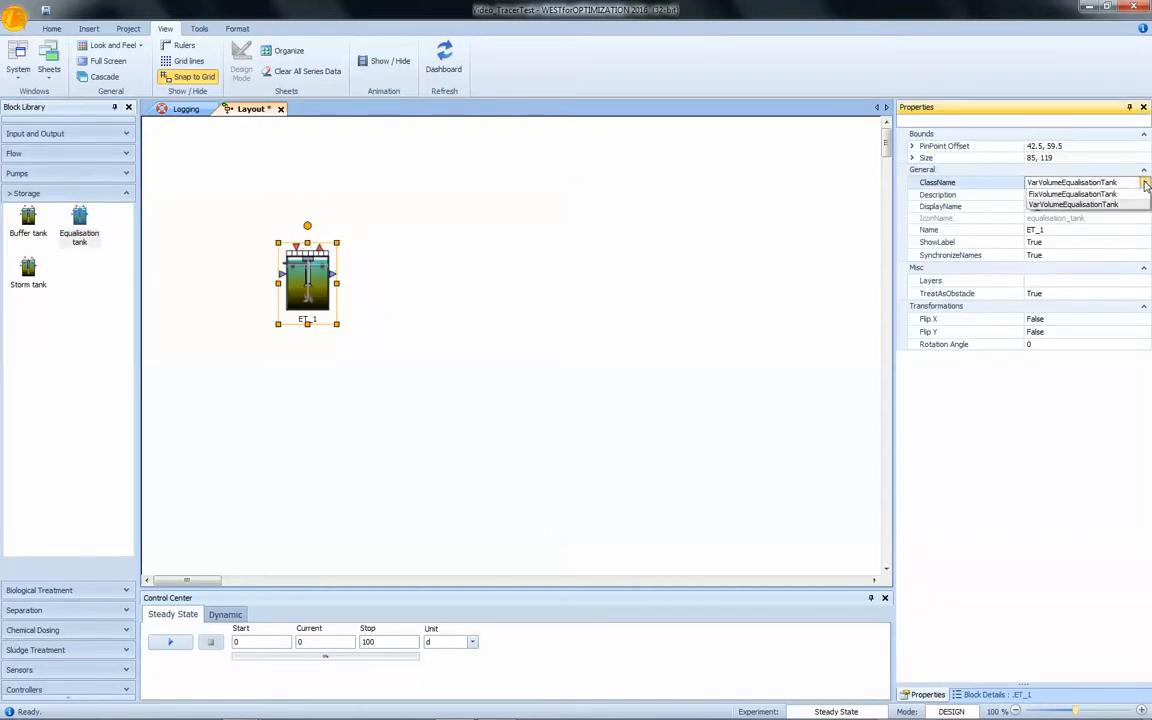
click(1078, 195)
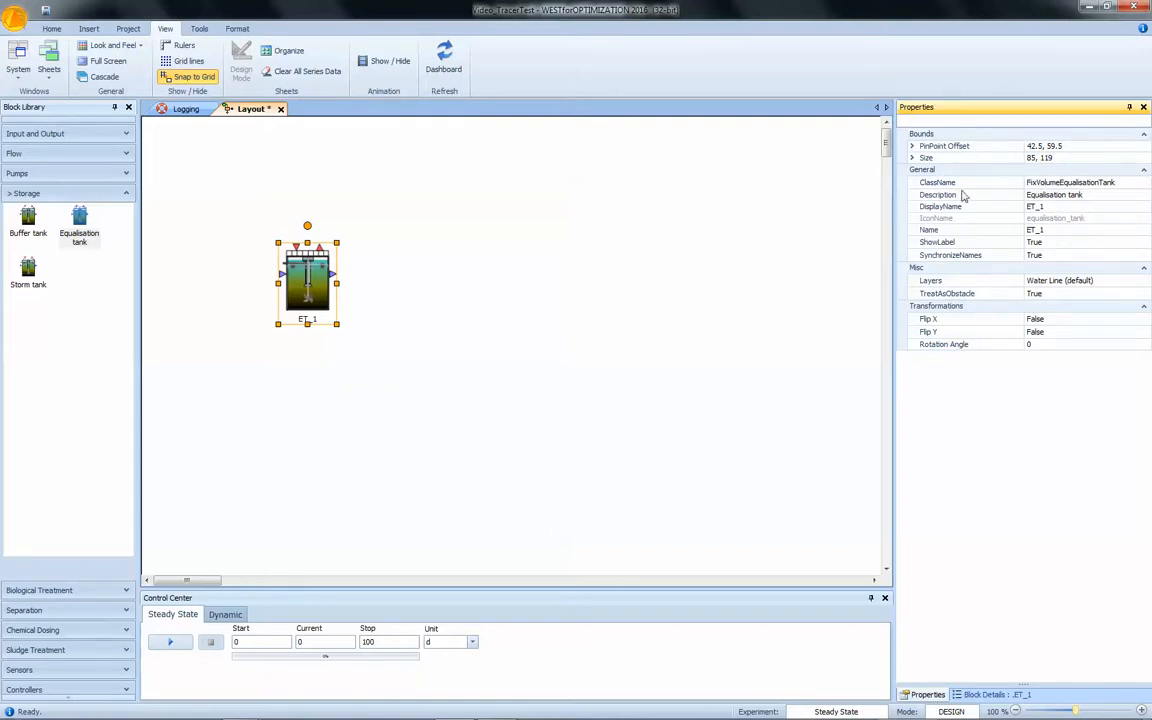
click(722, 257)
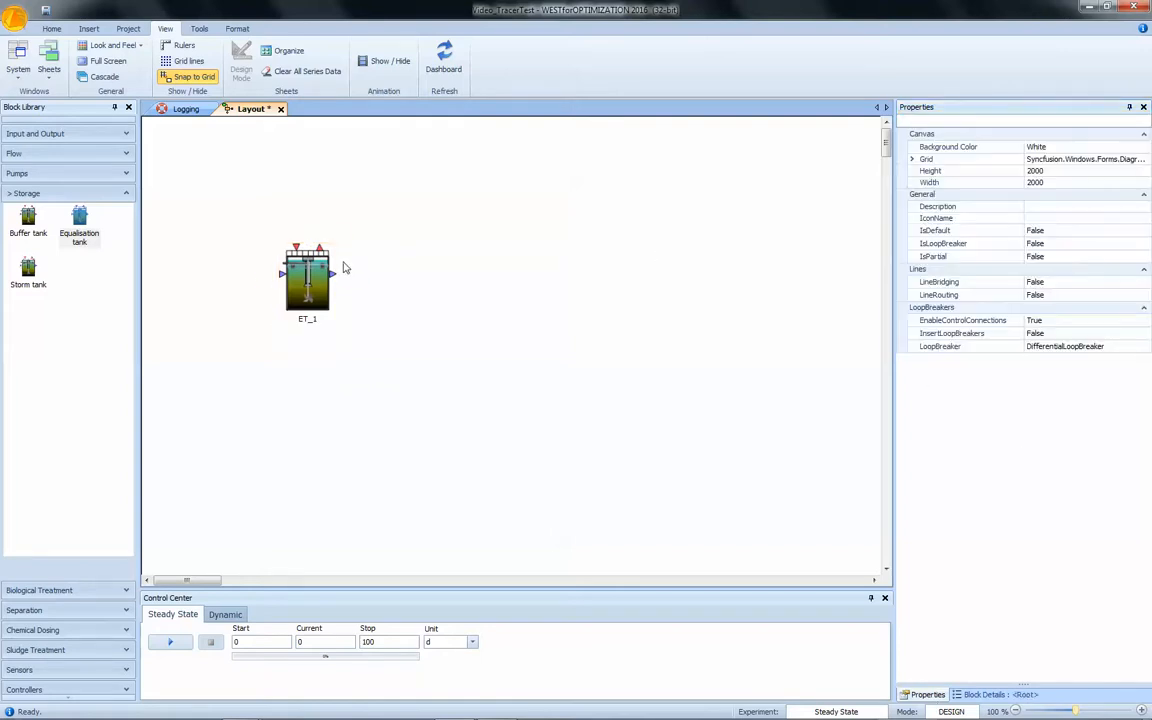
Paste four copies of the equalisation tank and line them up in a row to the right of the first tank.
click(320, 268)
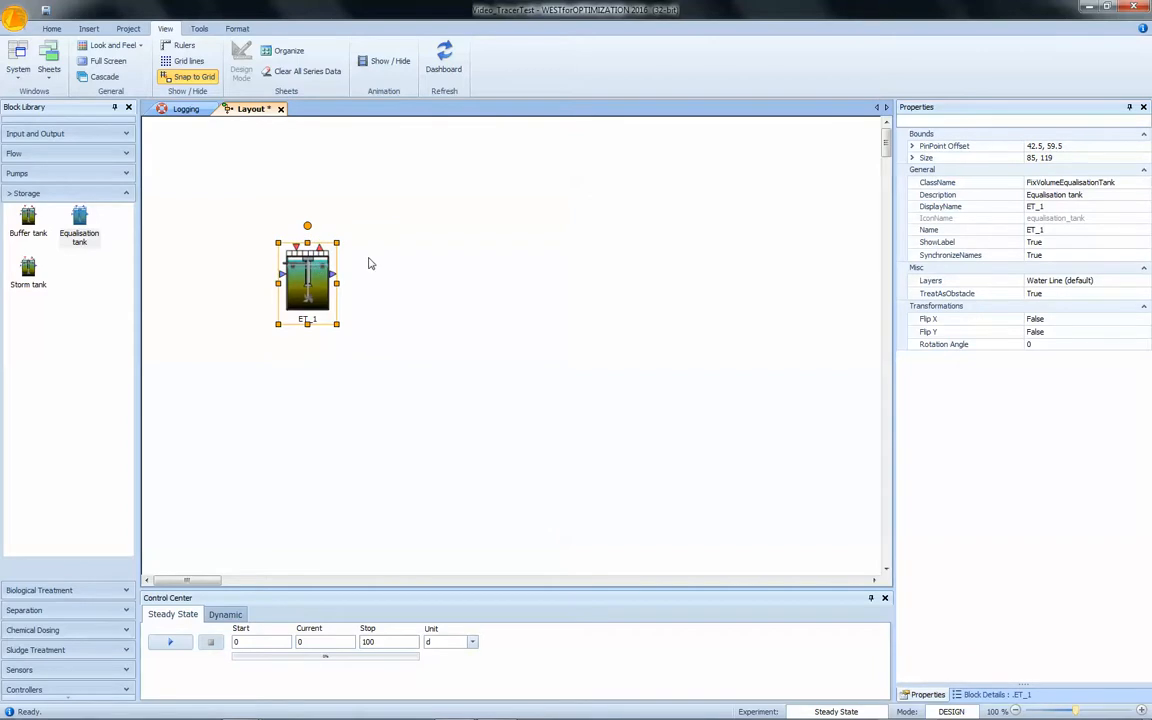
drag(308, 275, 395, 275)
key(ctrl+v)
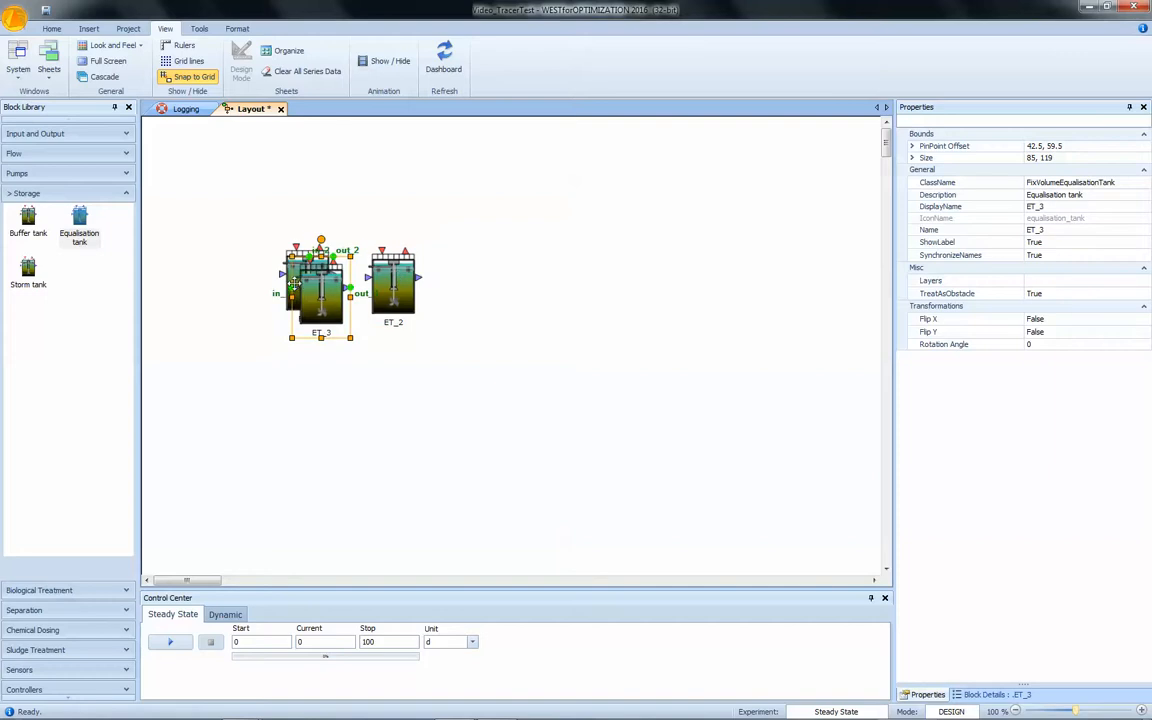
drag(313, 286, 490, 281)
key(ctrl+v)
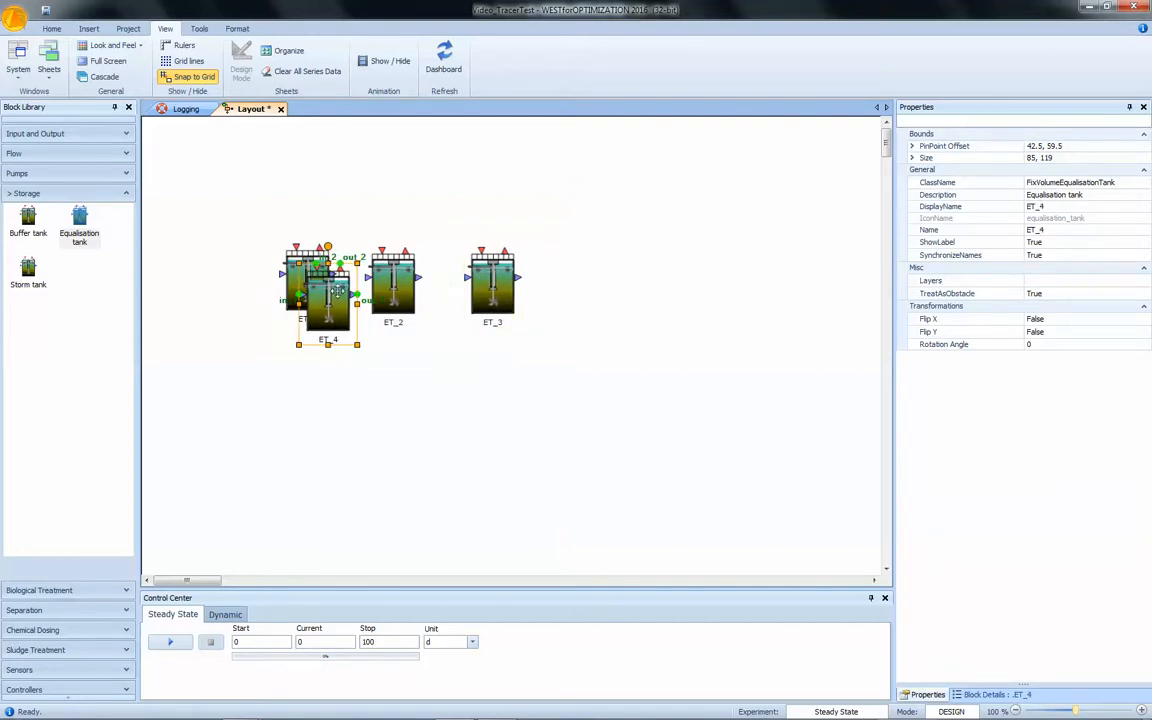
drag(325, 282, 588, 274)
key(ctrl+v)
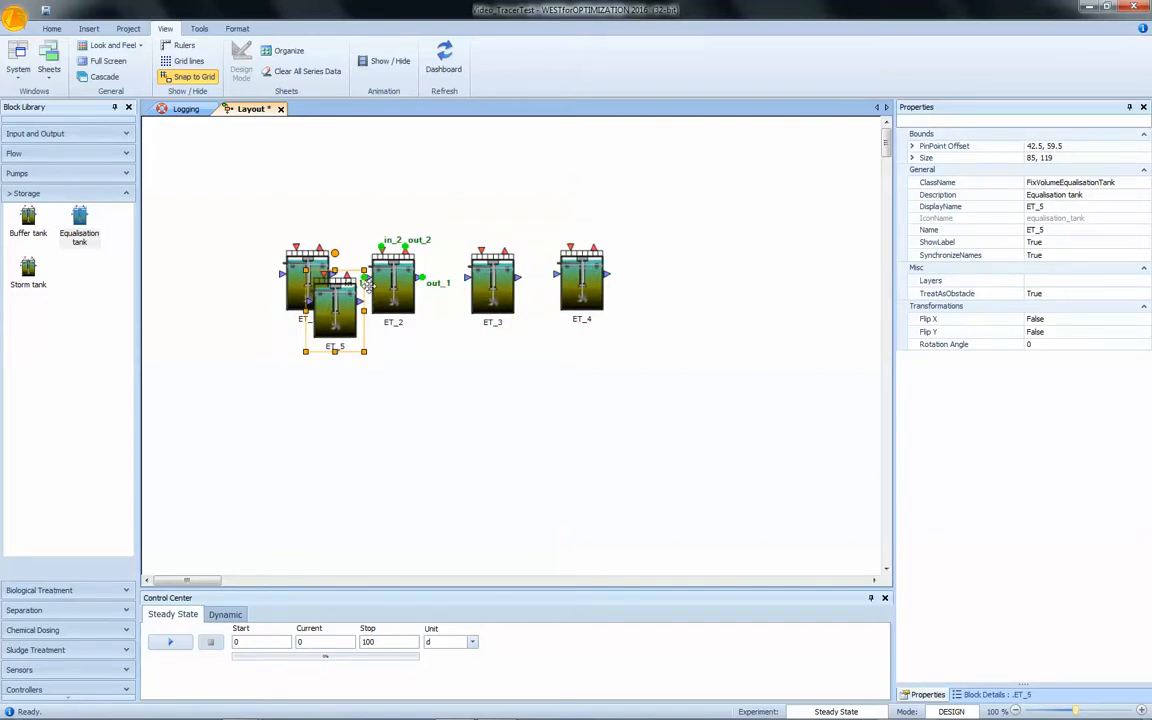
drag(333, 285, 688, 281)
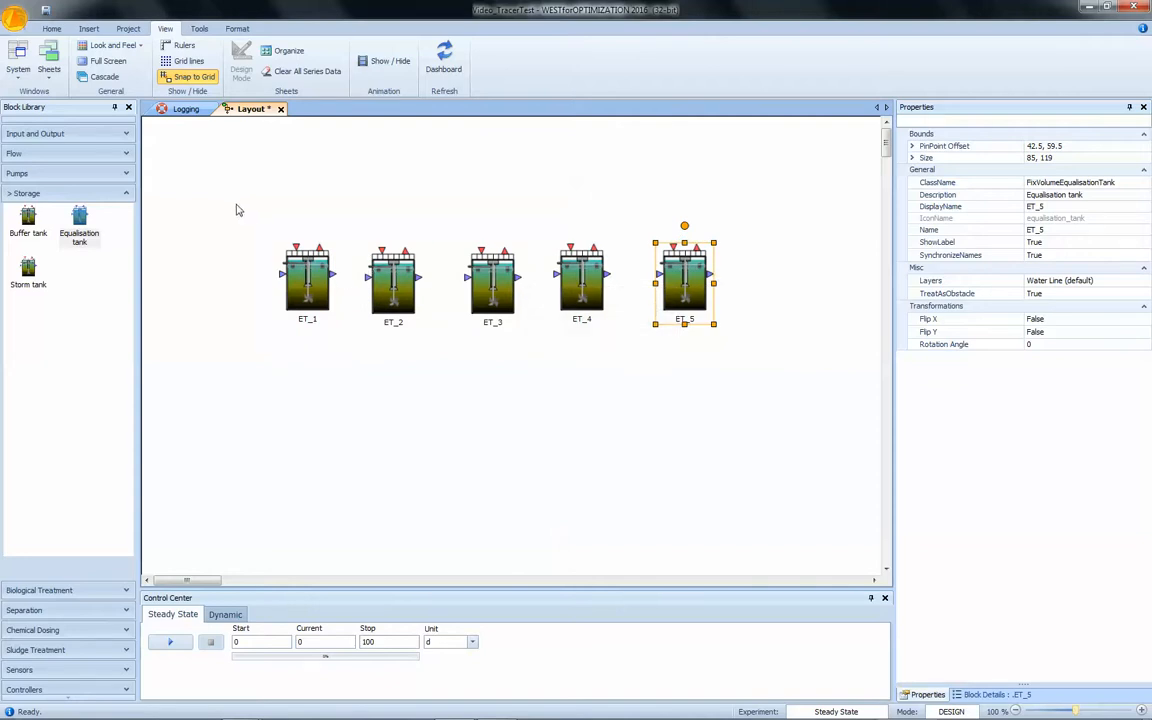
Add an industrial wastewater influent left of the tanks and rename it Tracer input.
click(127, 138)
drag(78, 160, 203, 262)
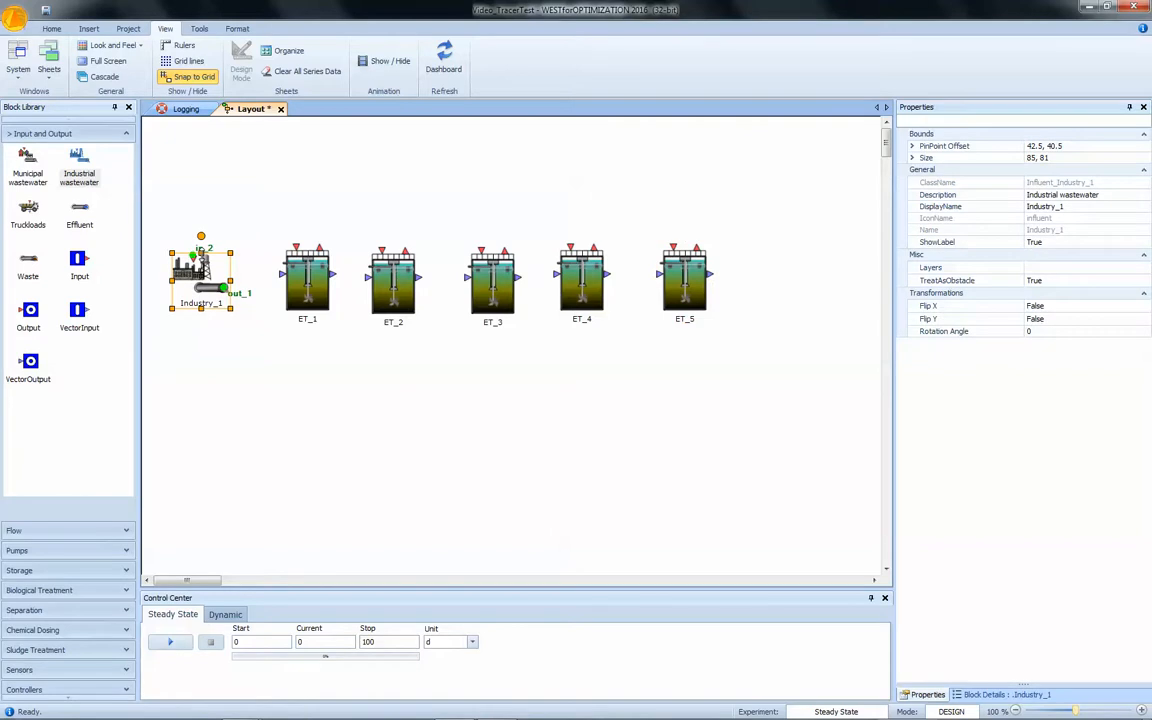
click(1070, 206)
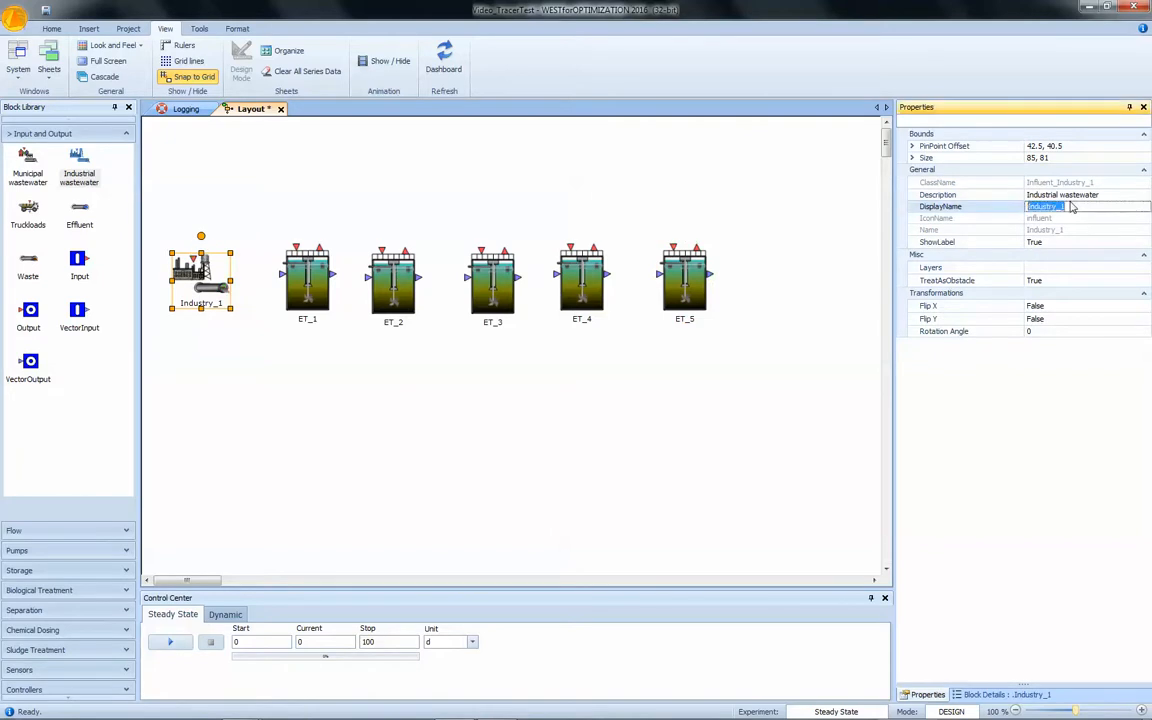
text(Tracer input)
key(Return)
click(620, 476)
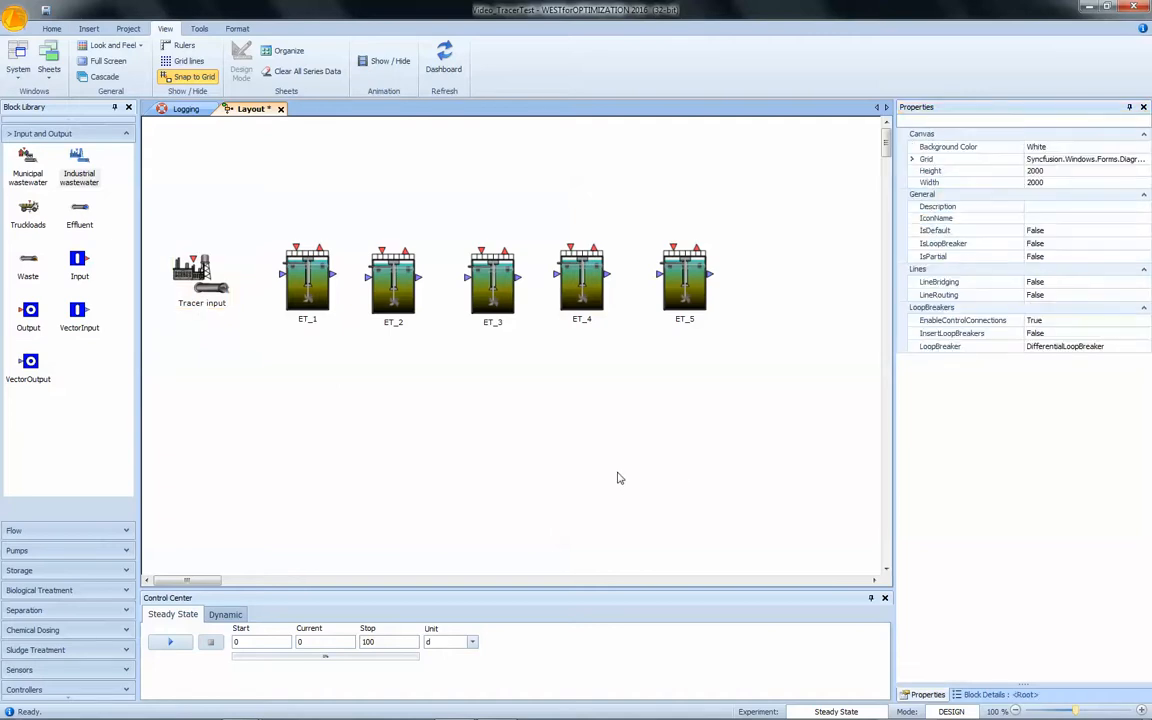
Connect Tracer input to ET_1 and chain the five tanks ET_1 to ET_5 in series with water lines.
right_click(619, 474)
click(655, 513)
click(224, 288)
click(283, 276)
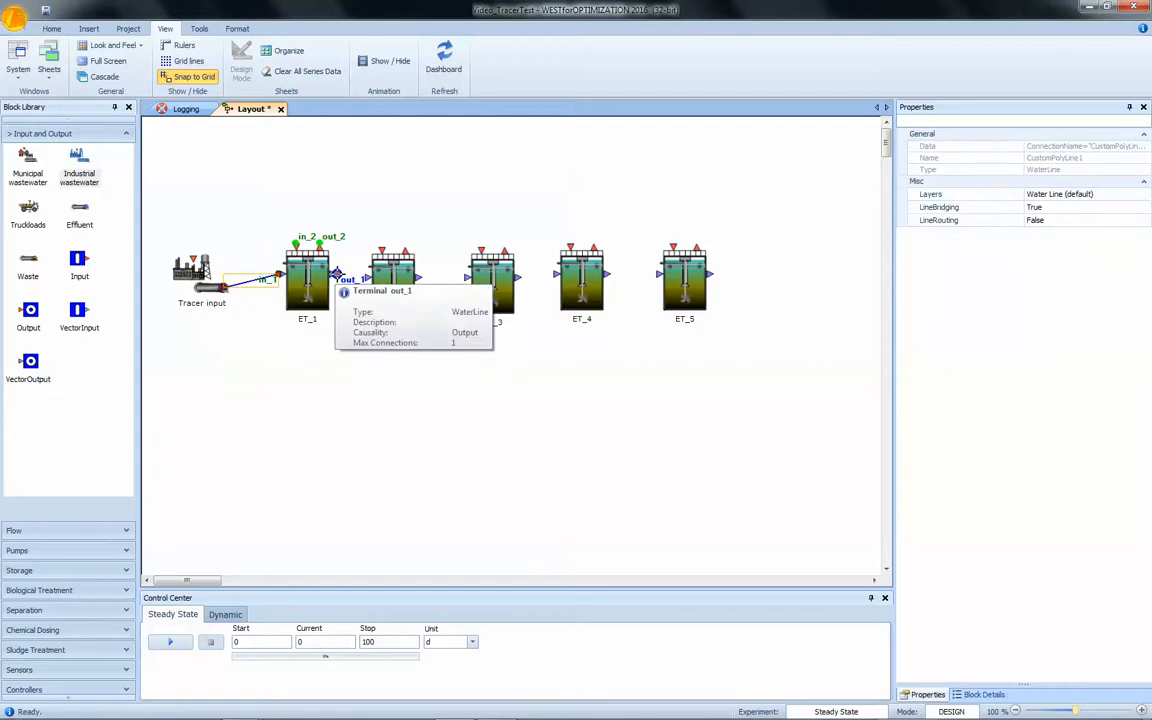
click(334, 274)
click(367, 276)
click(419, 276)
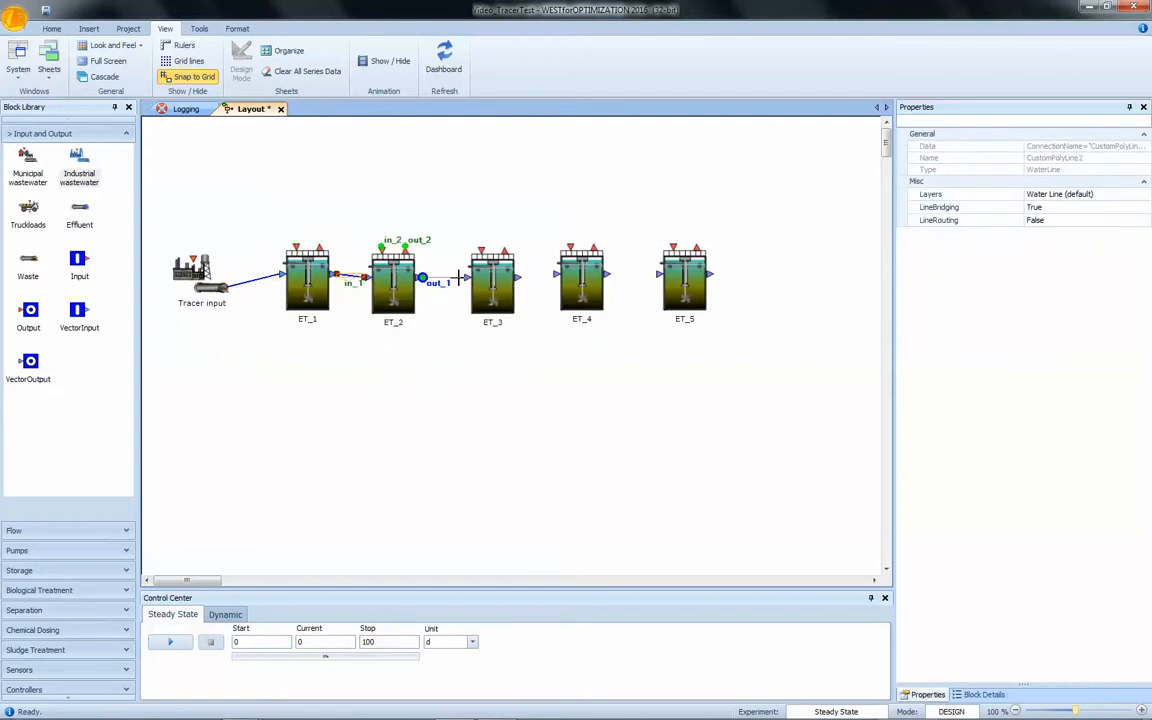
click(466, 277)
click(522, 277)
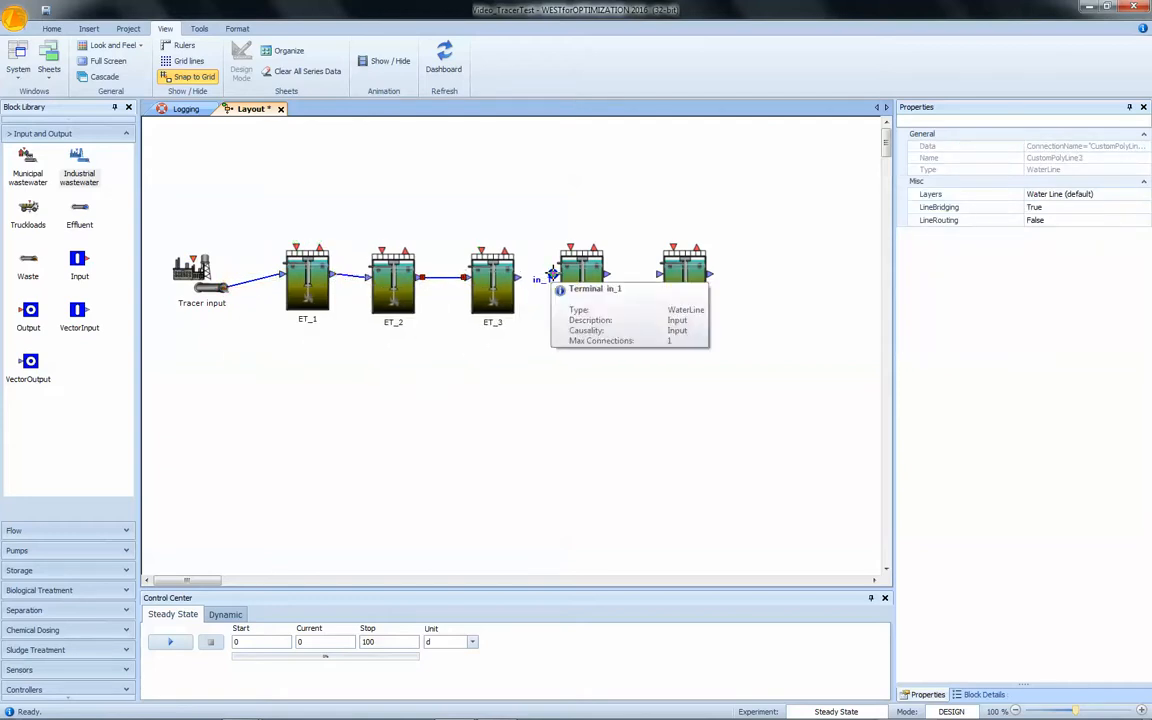
click(551, 276)
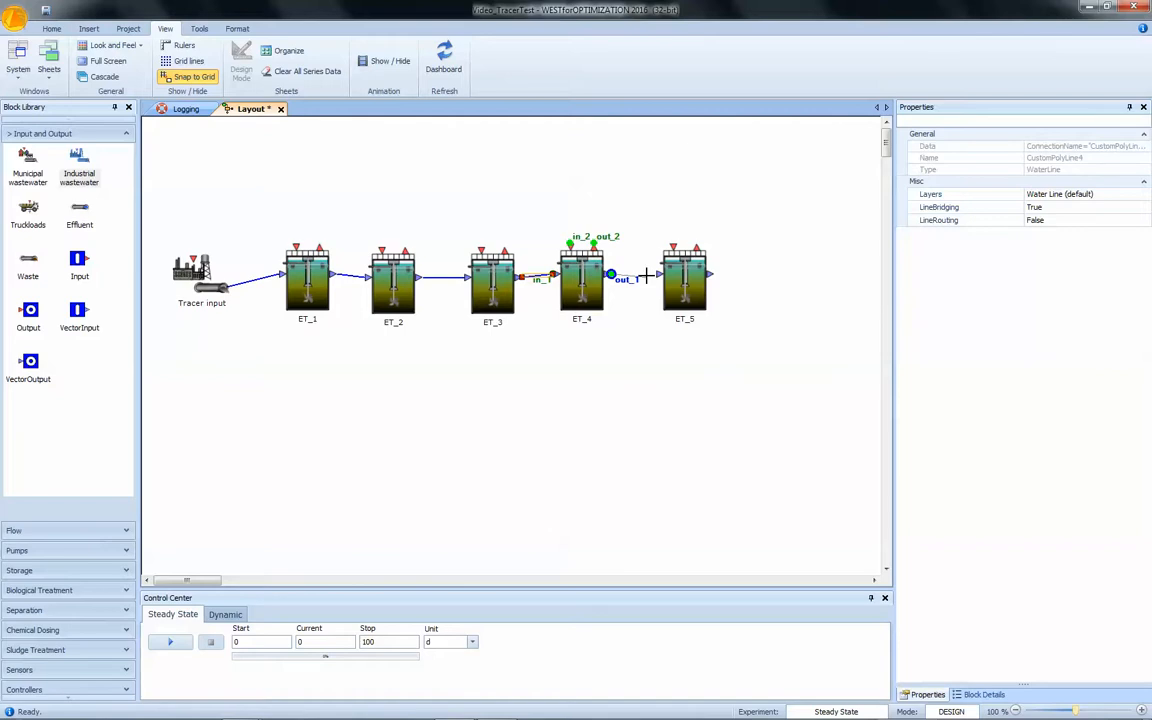
click(610, 274)
click(658, 274)
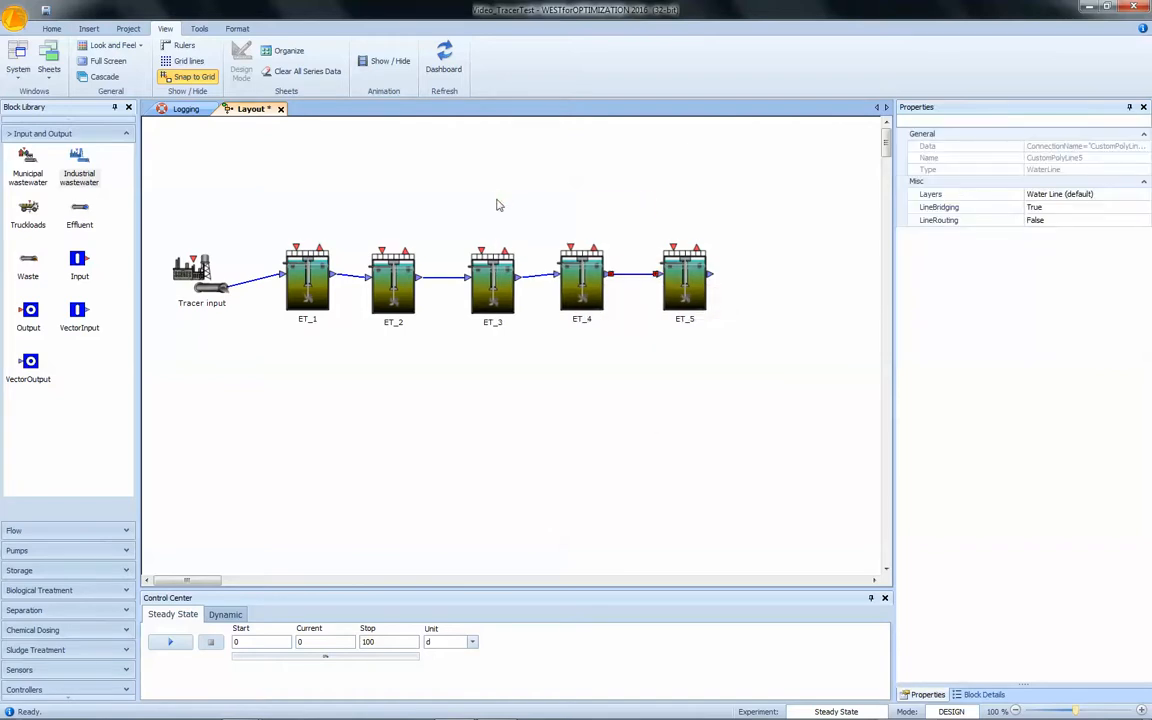
Select the whole layout and align the blocks by their horizontal terminals.
click(129, 108)
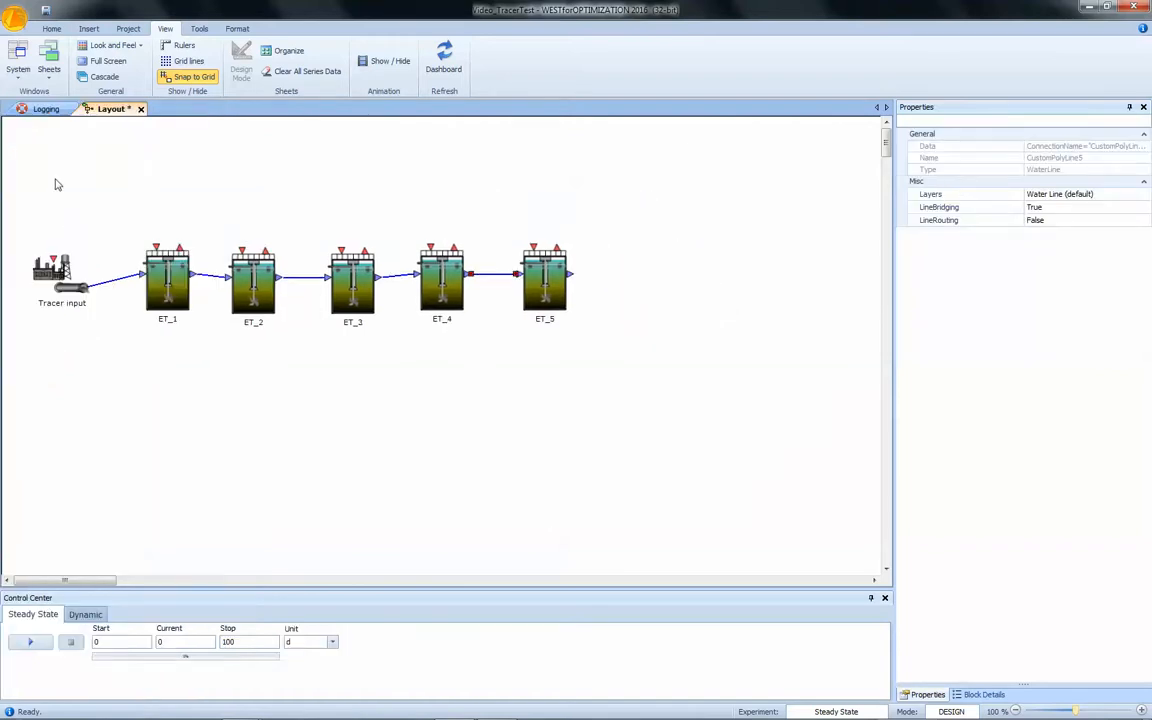
drag(13, 198, 697, 437)
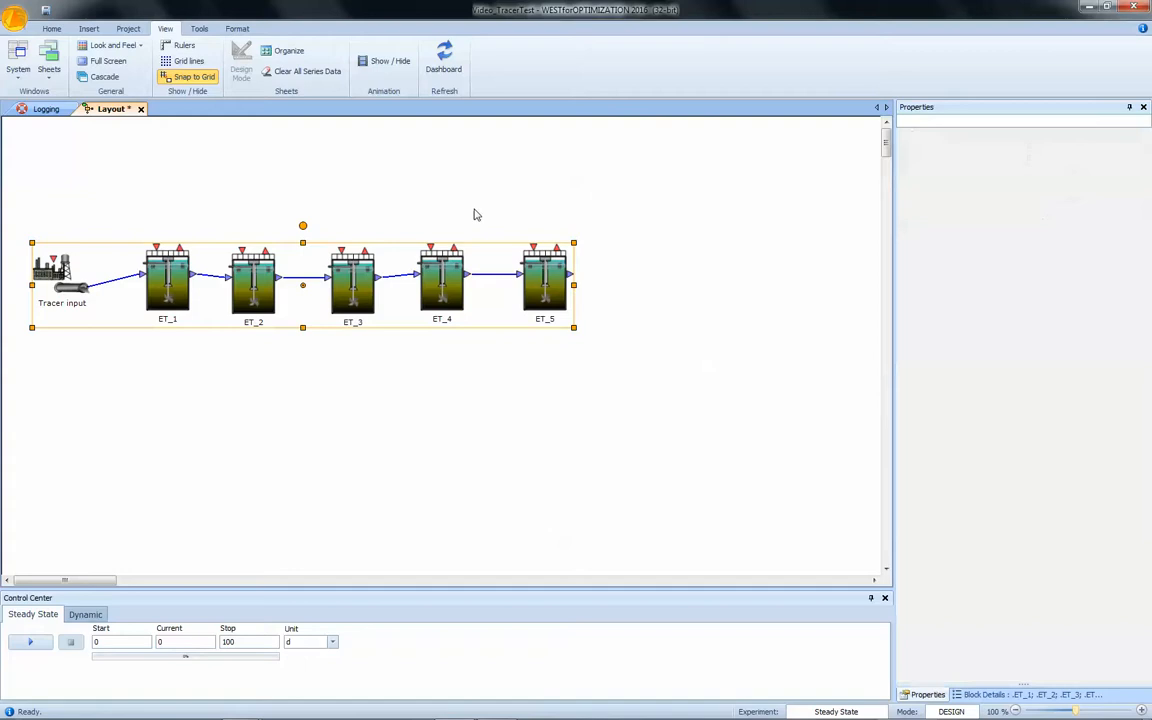
click(236, 29)
click(318, 62)
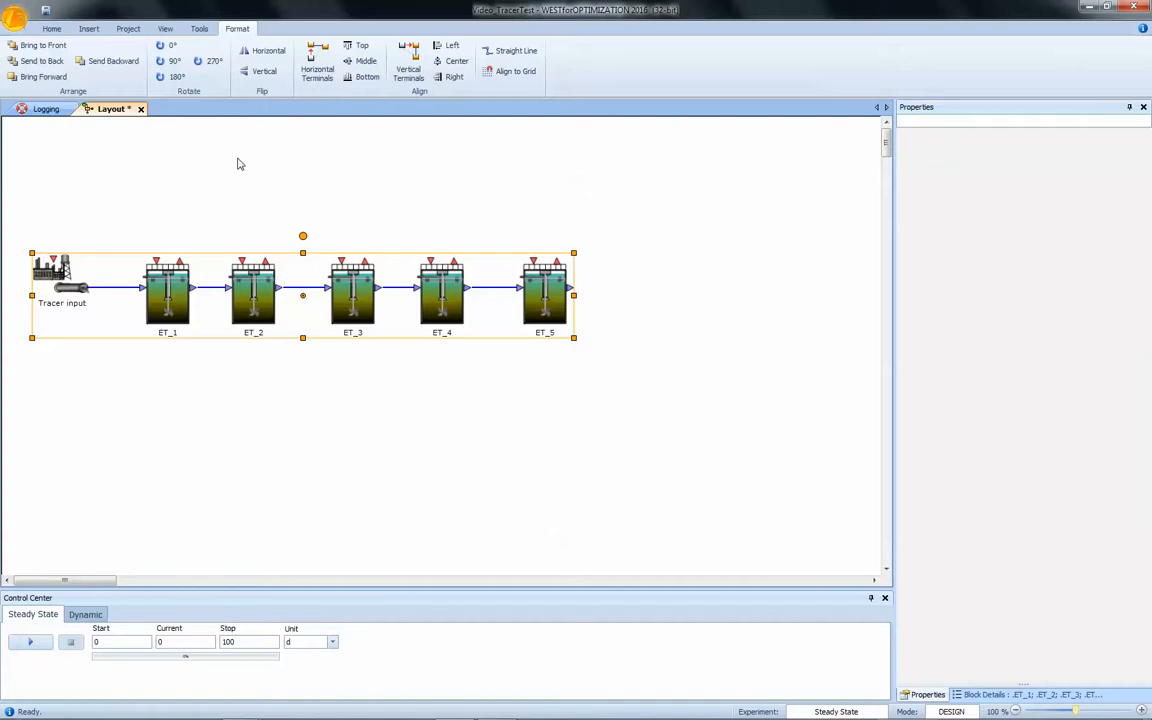
click(234, 416)
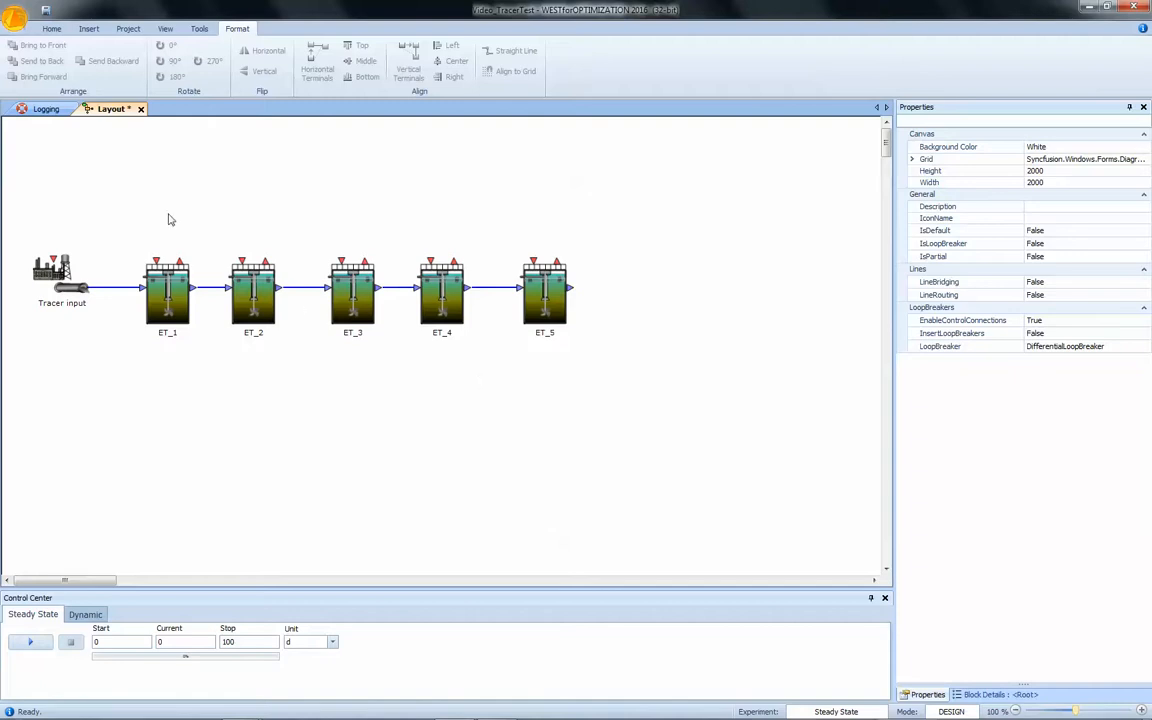
Open the Tracer input influent and switch its input components to Standard.
double_click(62, 283)
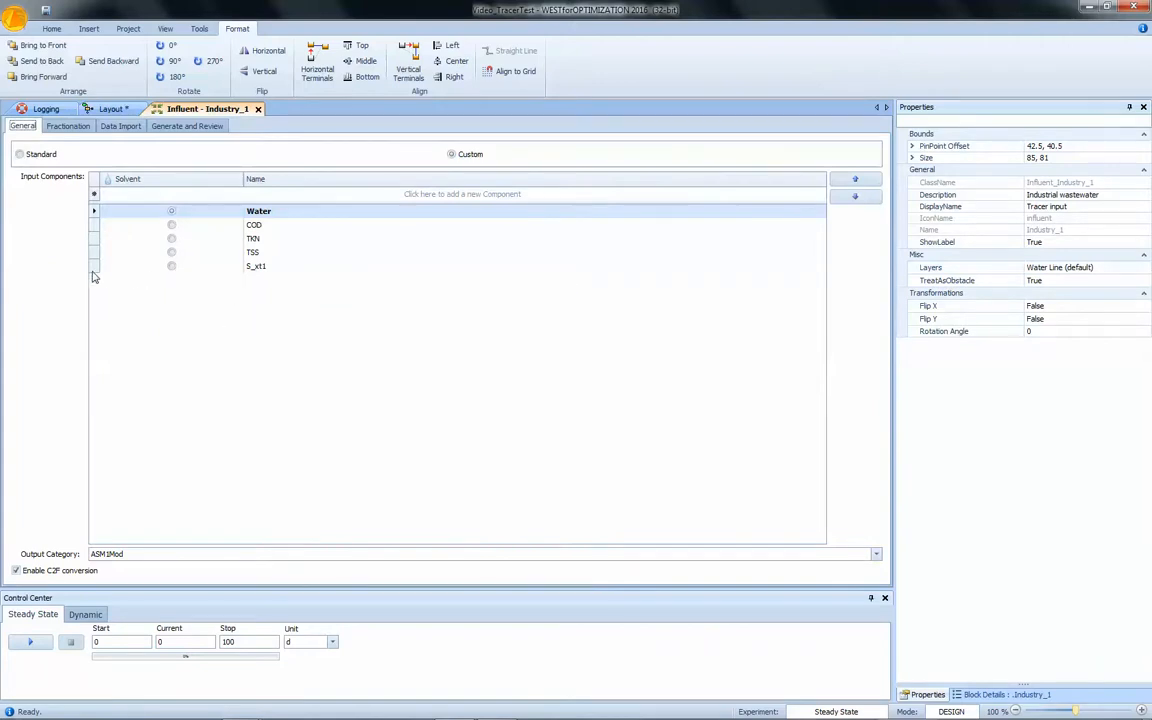
click(40, 157)
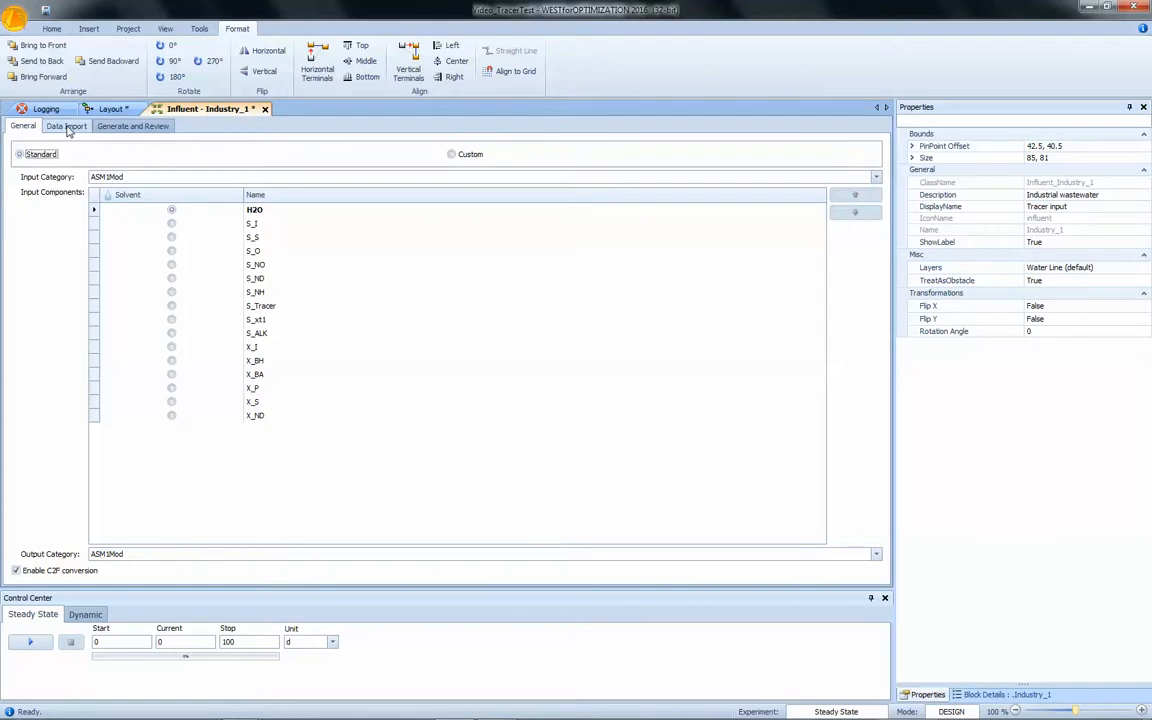
Import the time series file test.Tracer3.txt and map all its columns to the influent's time series outputs.
click(67, 127)
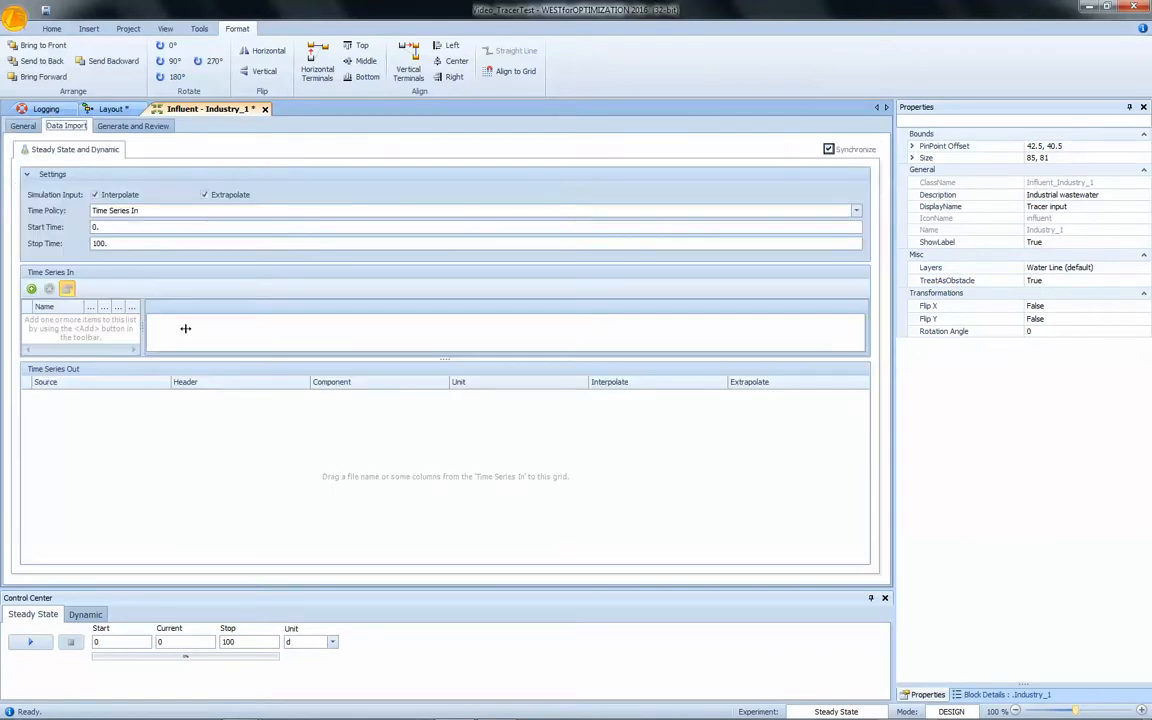
click(32, 291)
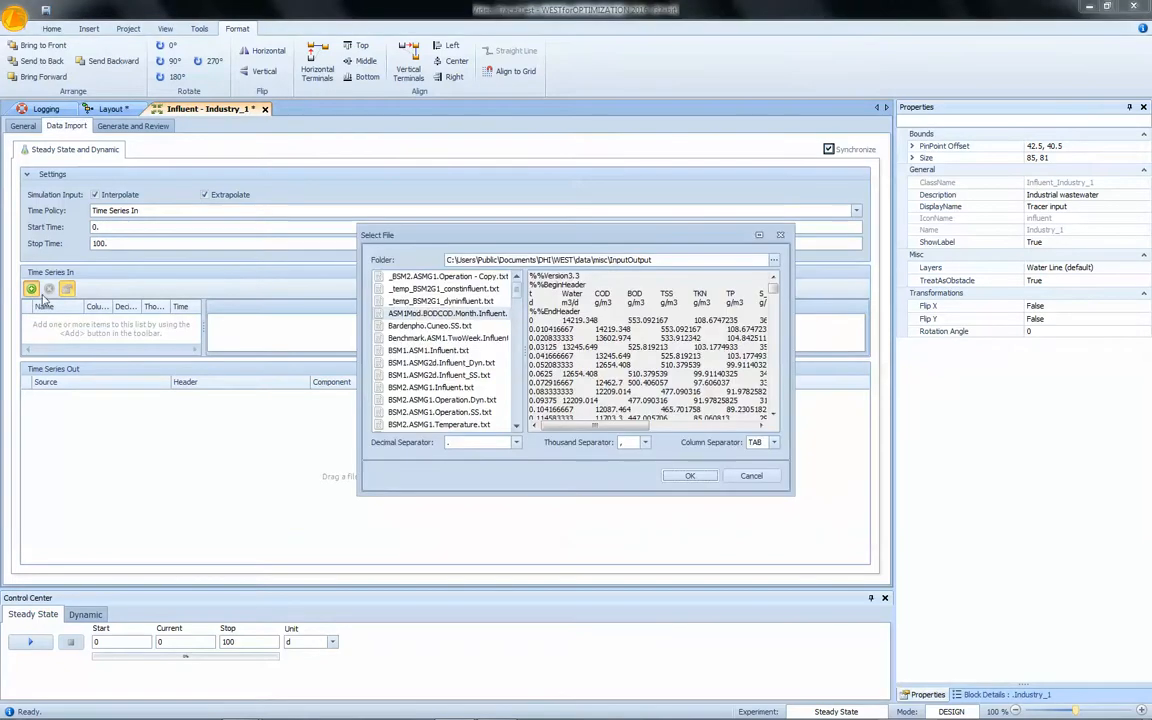
click(509, 290)
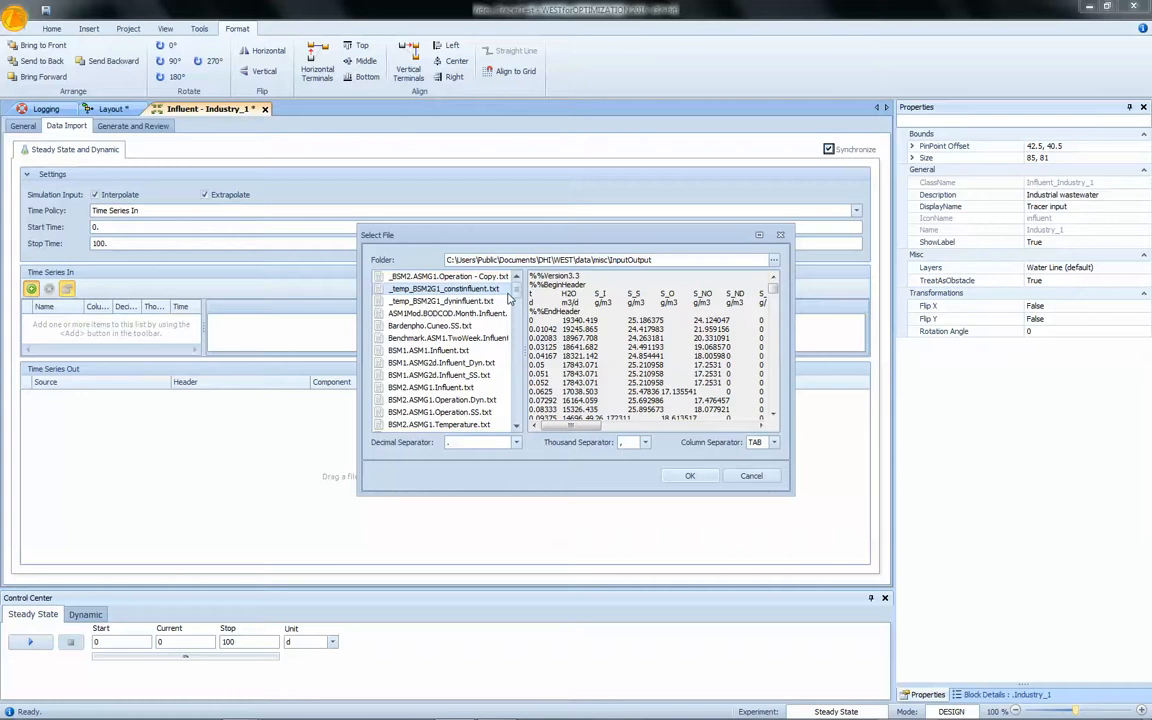
drag(517, 290, 521, 368)
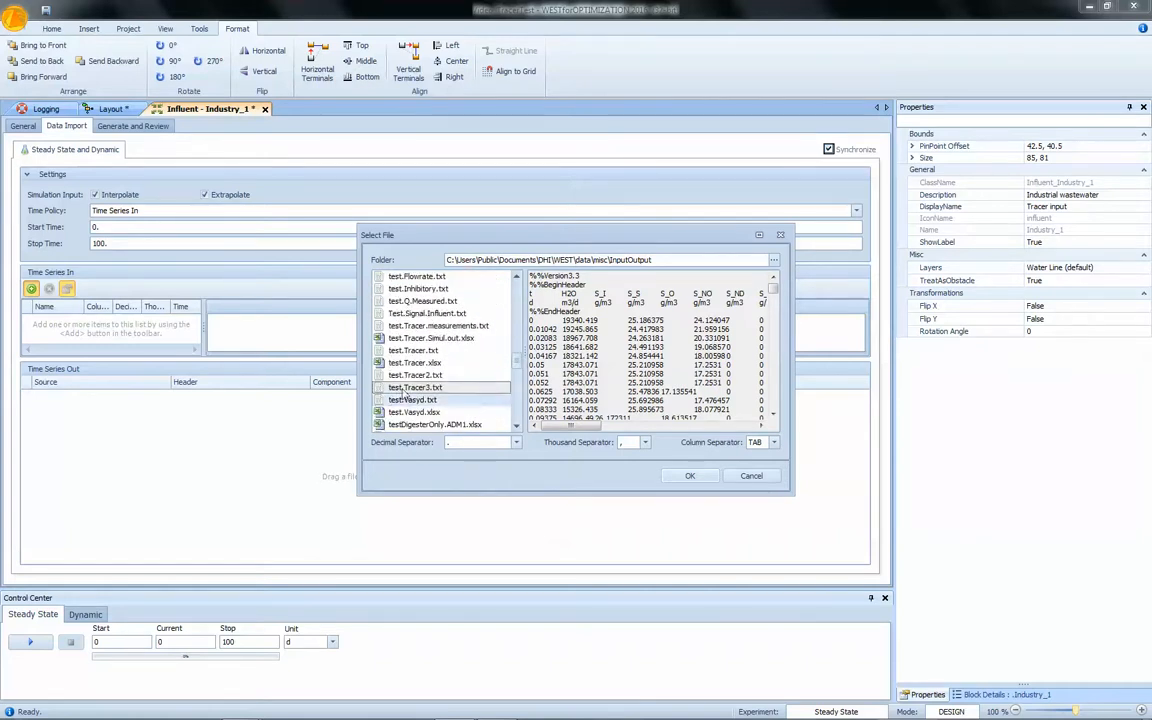
click(689, 477)
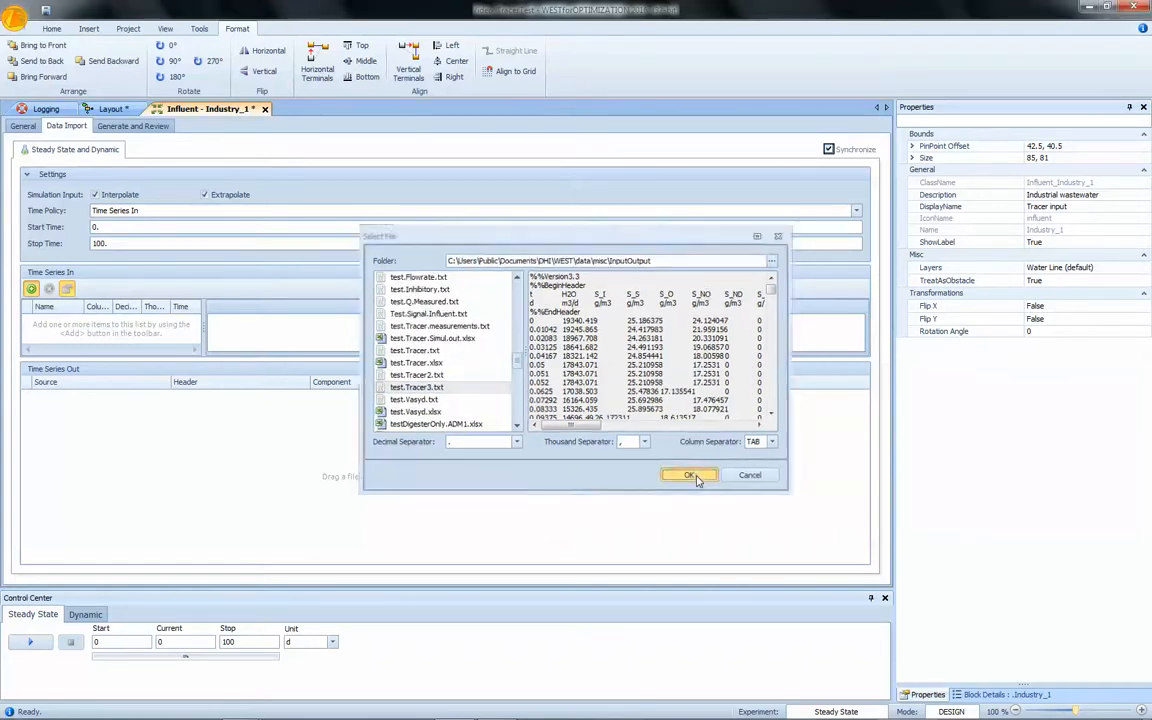
drag(88, 326, 162, 412)
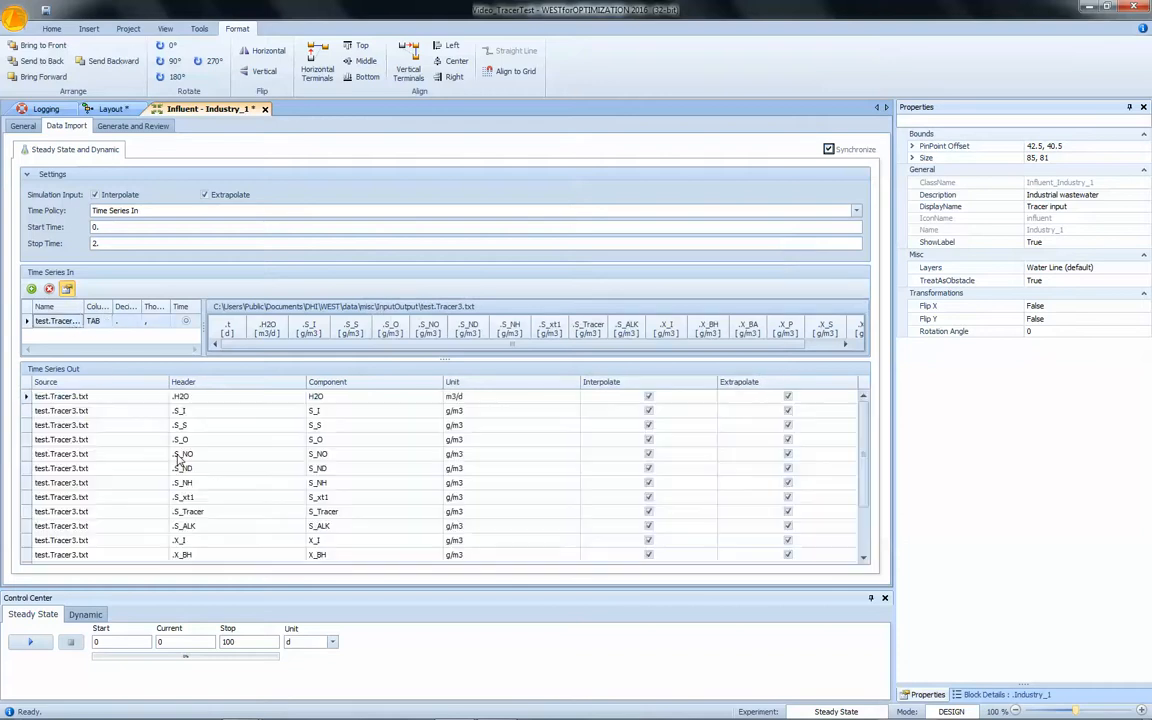
Generate the influent's steady state and dynamic files and close the influent editor.
click(136, 126)
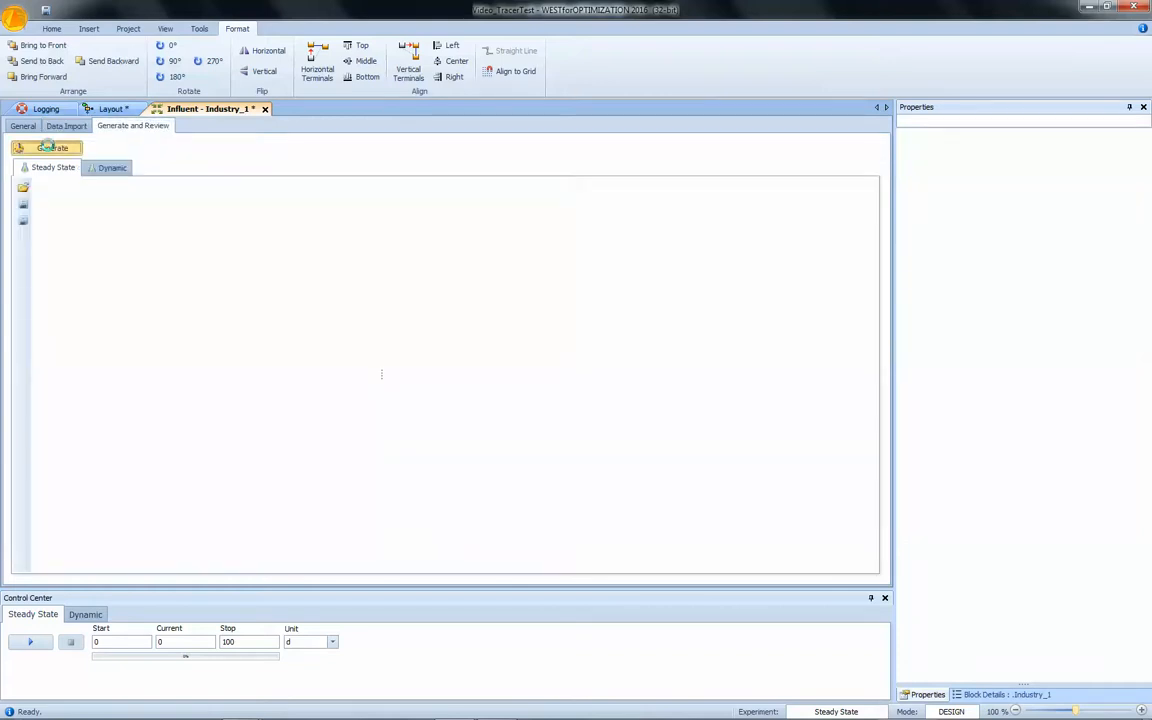
click(50, 148)
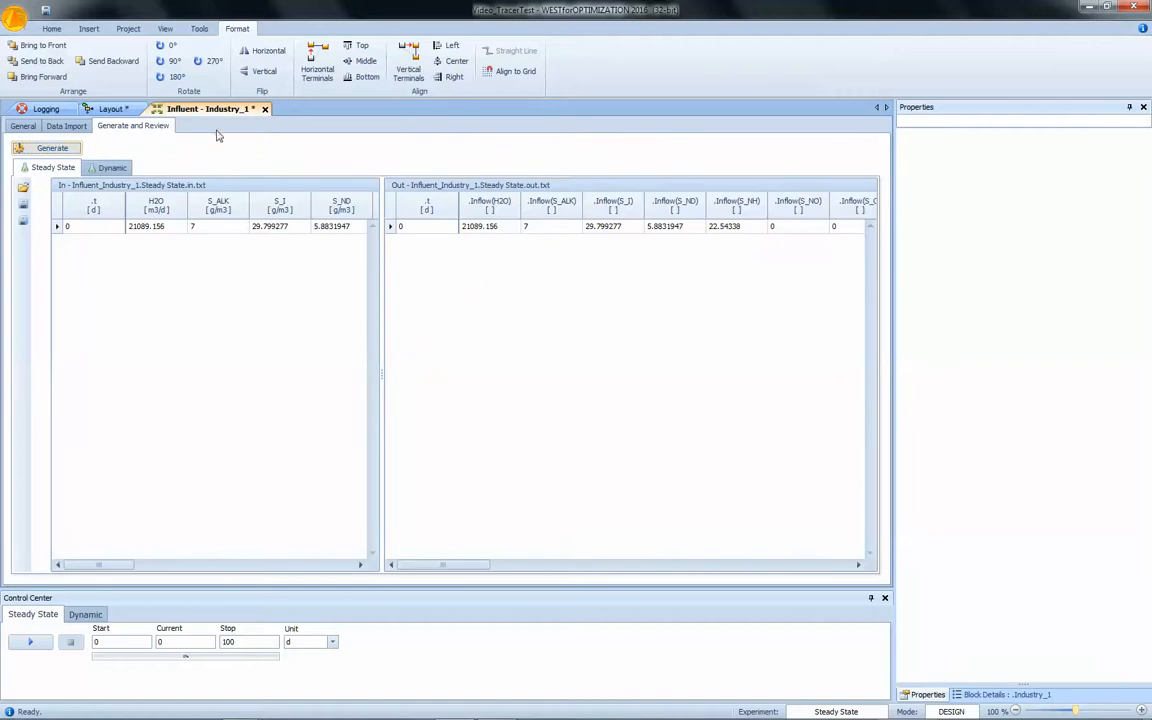
click(265, 109)
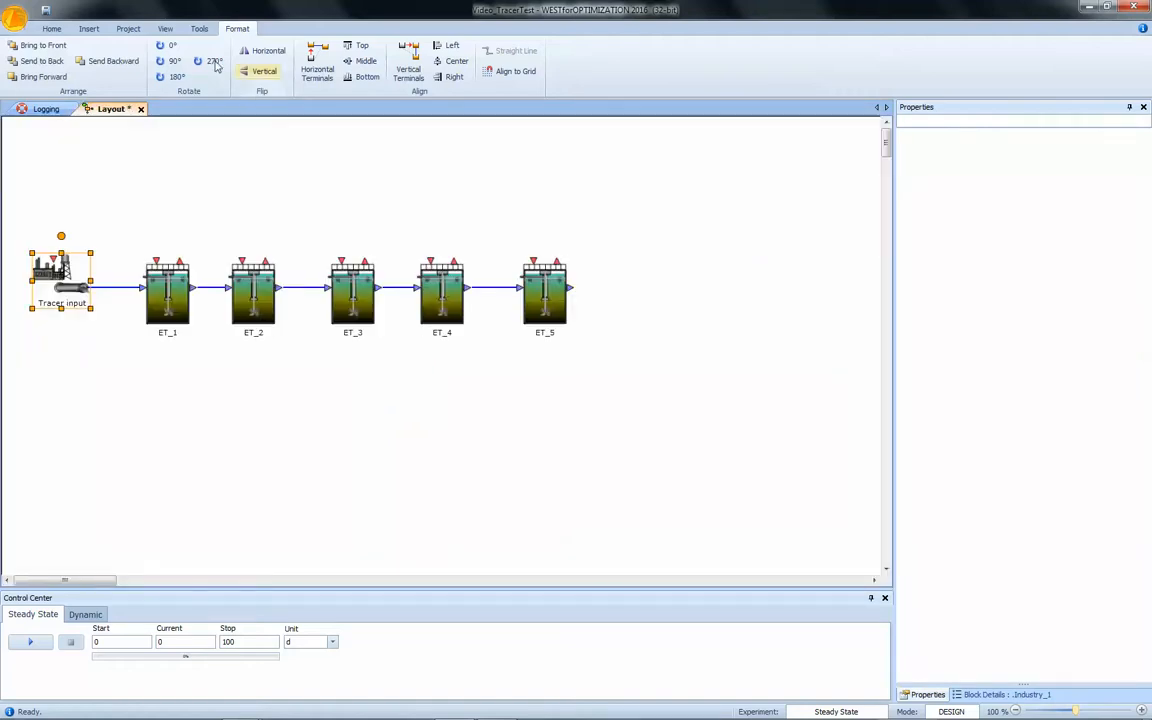
Add a new sheet and insert a 2D line plot of time series data on it.
click(89, 29)
click(17, 55)
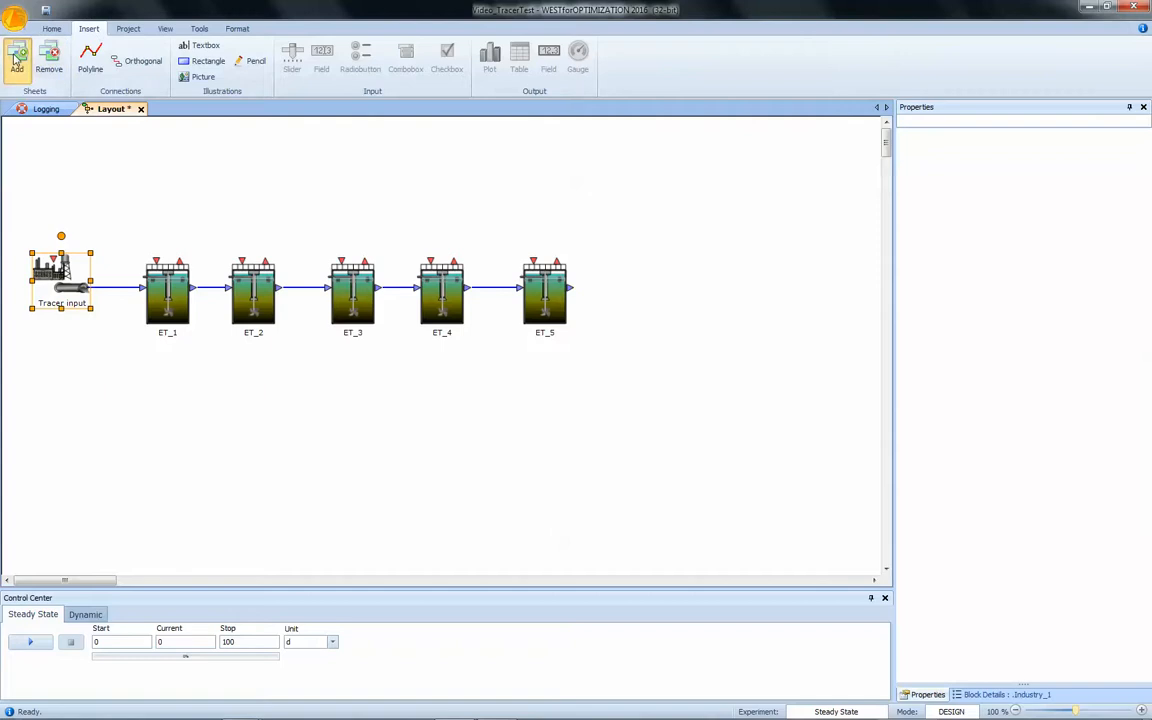
click(609, 395)
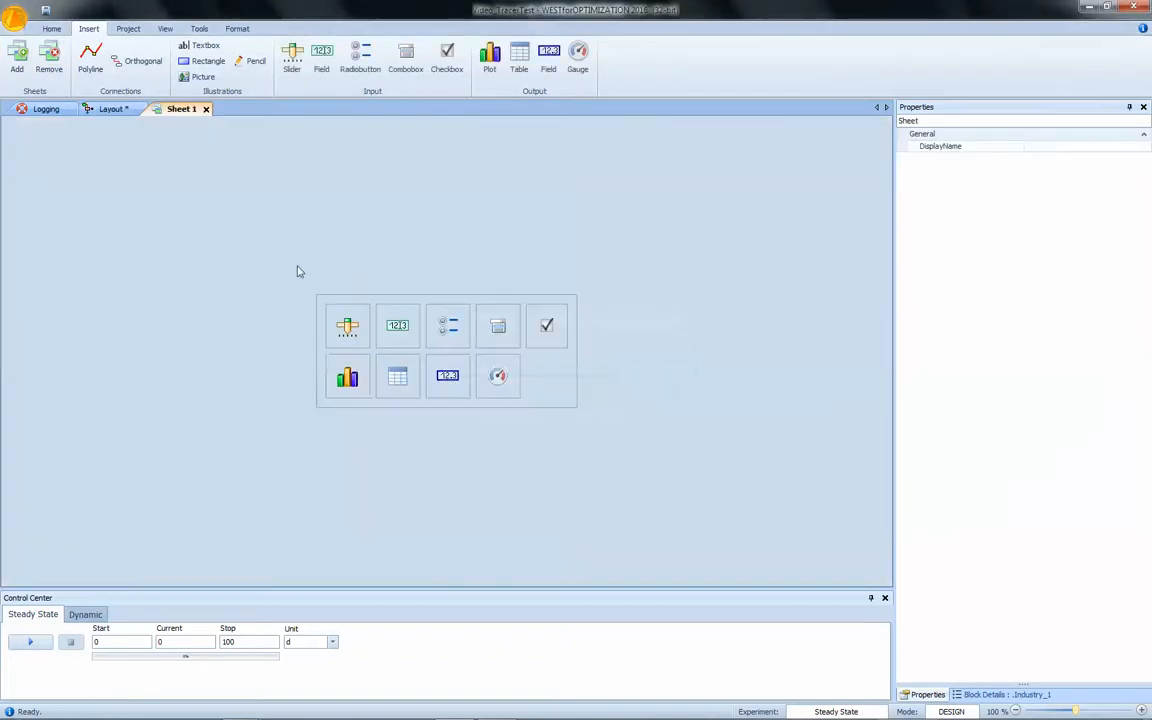
click(350, 382)
click(406, 269)
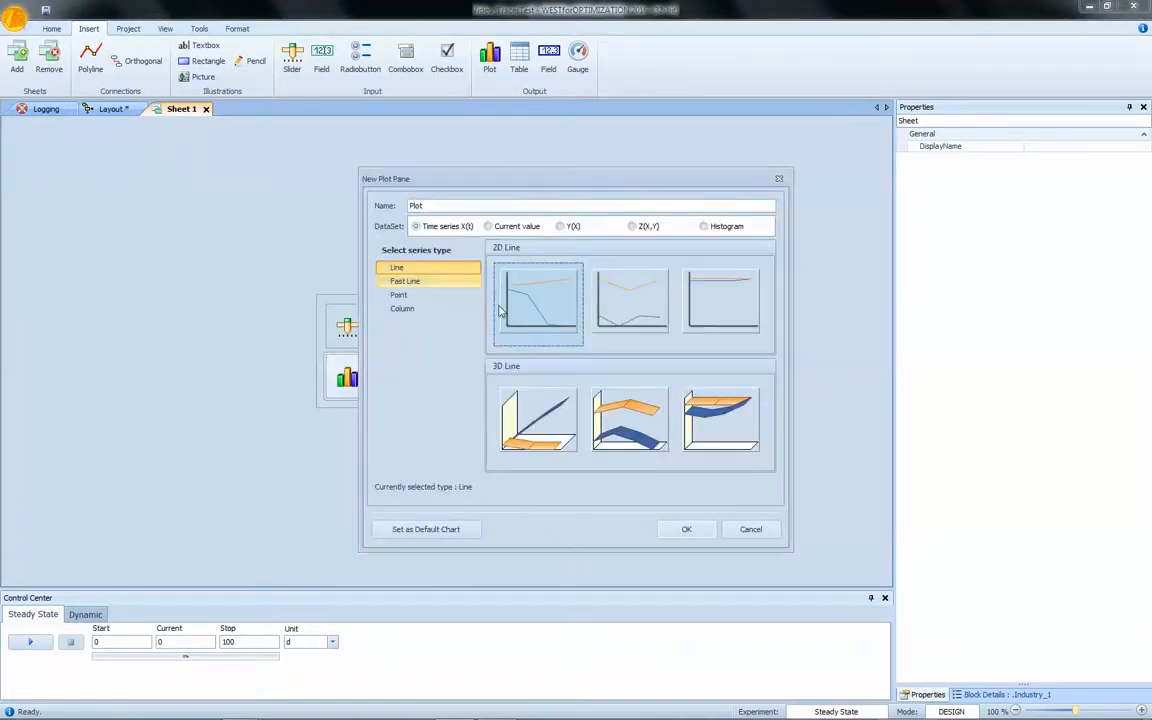
click(684, 533)
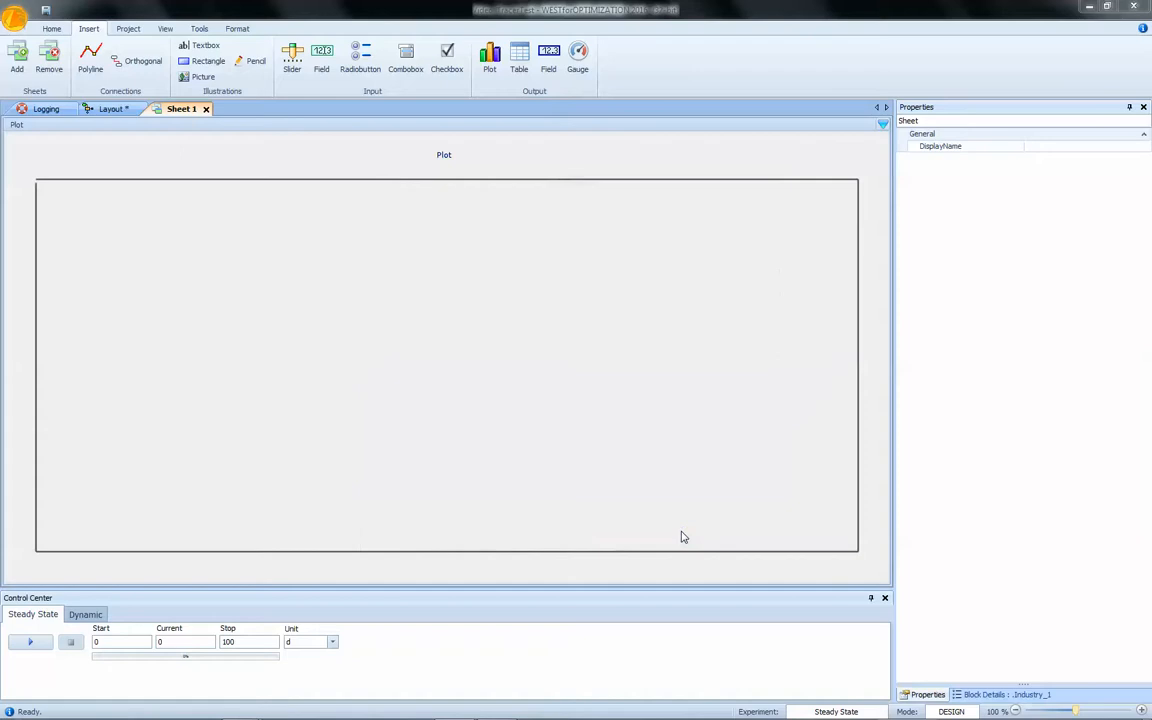
Add the C(S_Tracer) concentration of the five tanks ET_1 to ET_5 as series to the plot on Sheet 1.
click(92, 109)
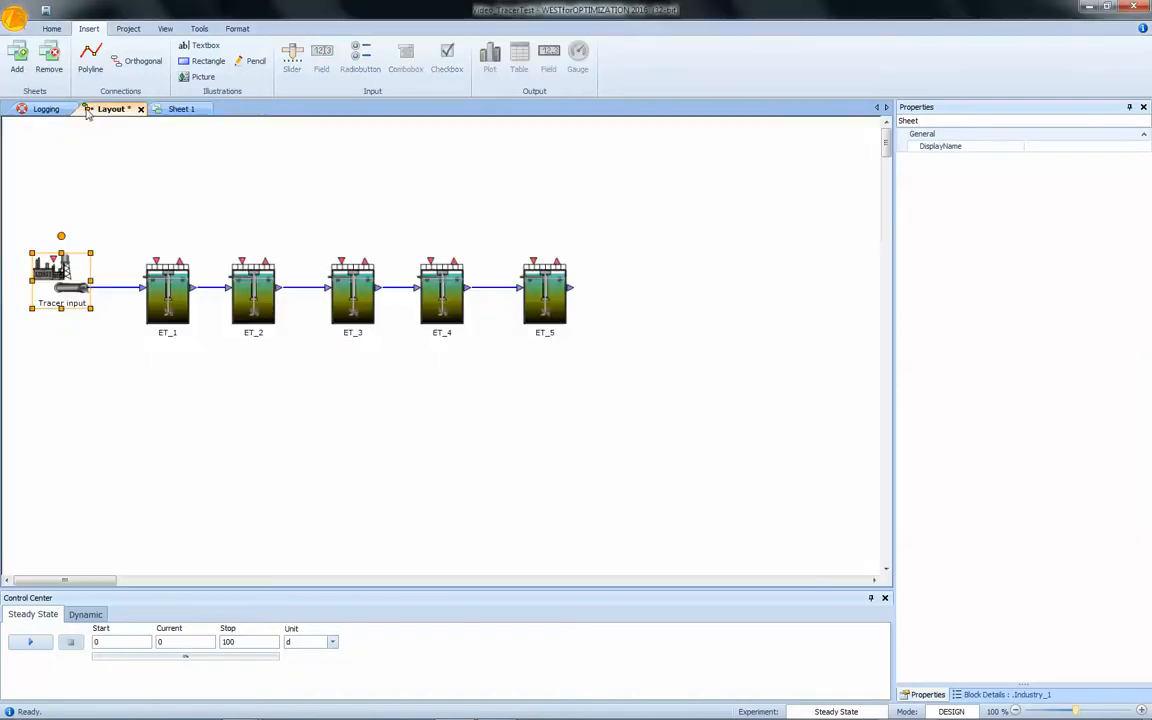
drag(215, 346, 630, 408)
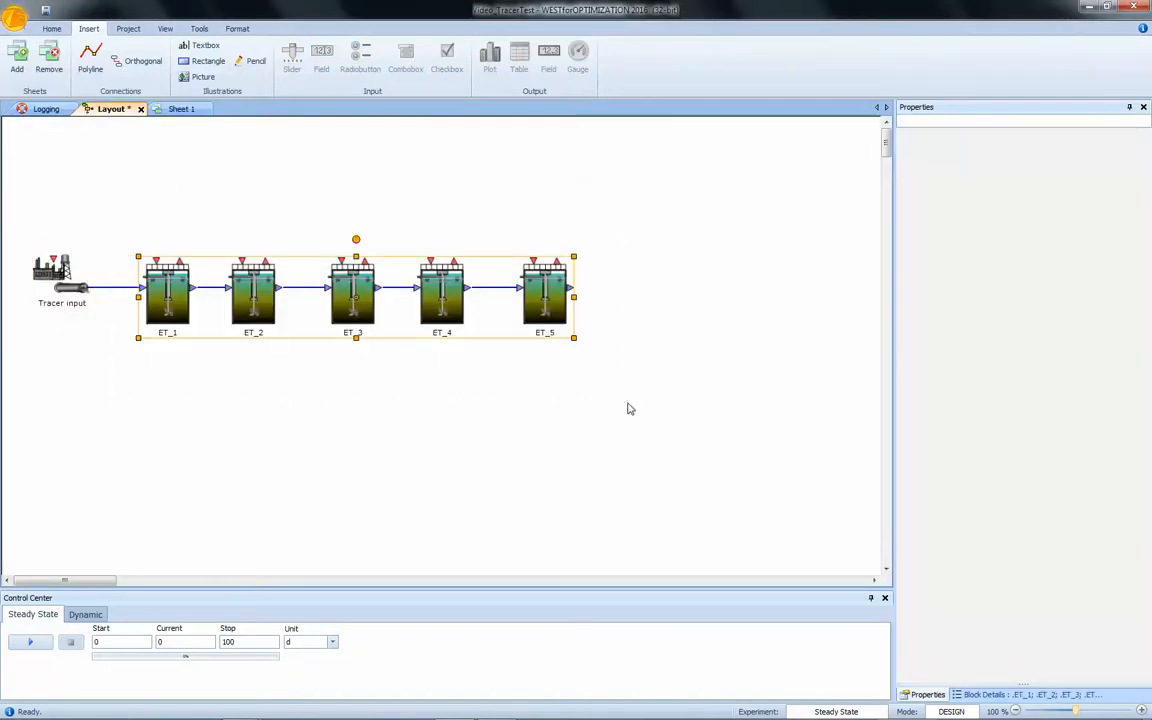
click(990, 694)
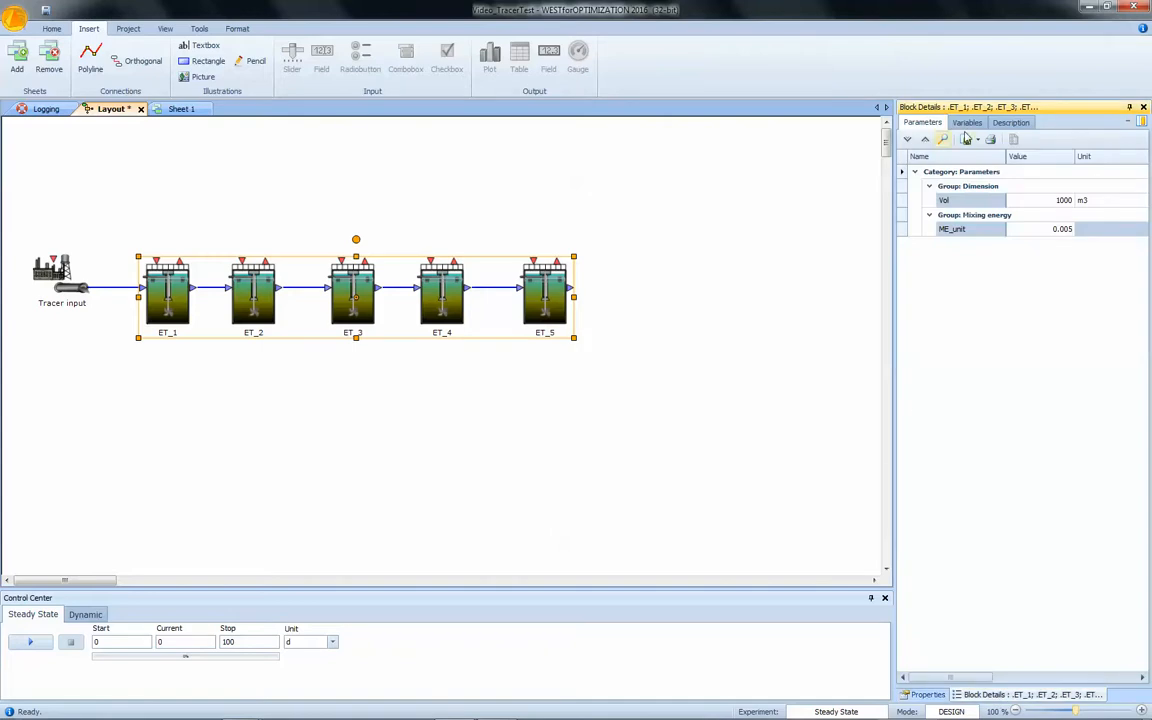
click(966, 122)
click(958, 301)
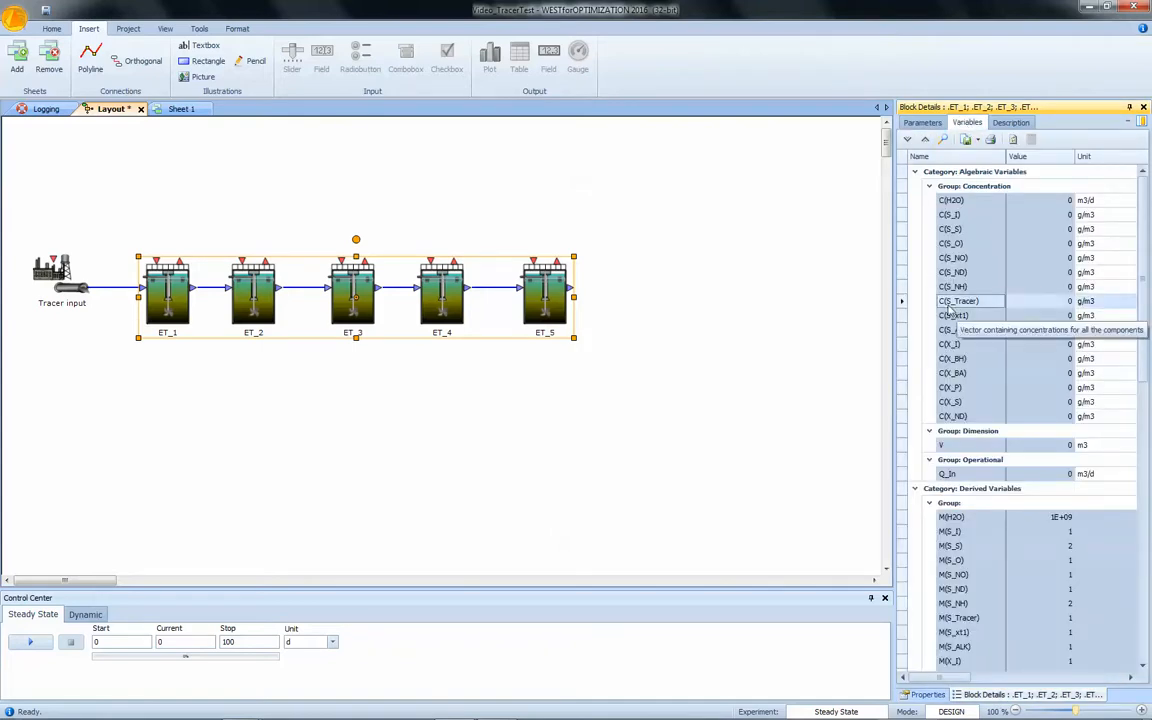
drag(903, 308, 246, 383)
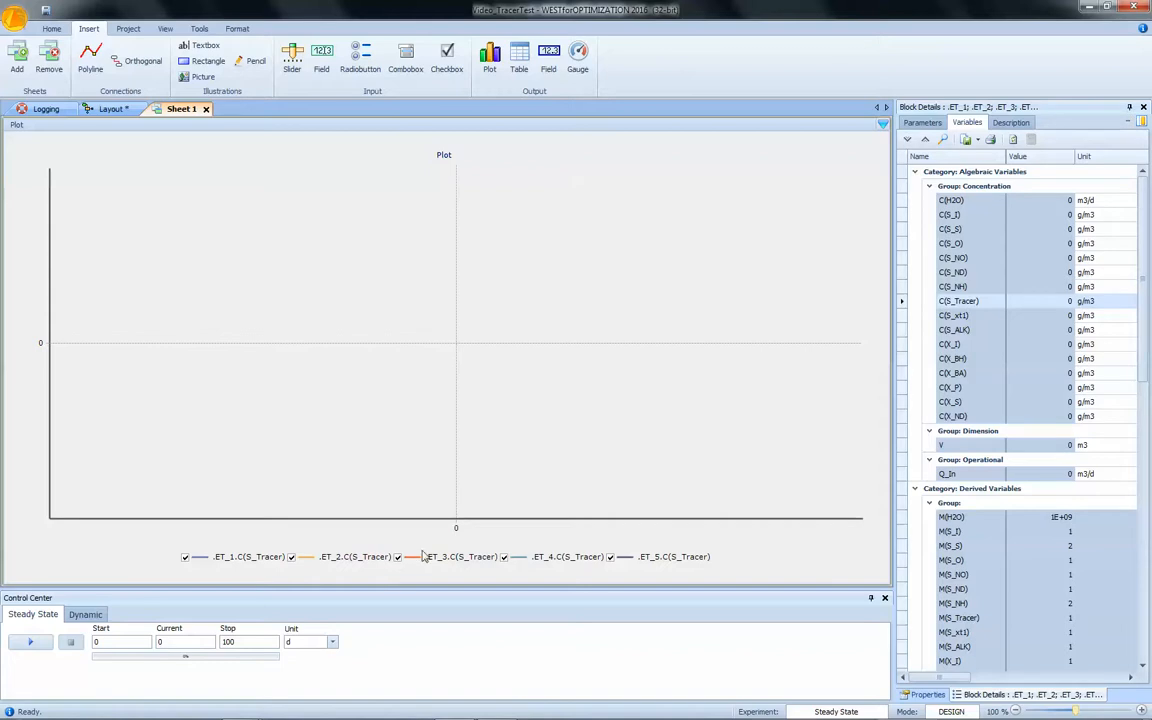
Start adding a new plot series from a file and select test.Tracer.measurements.txt as its source.
click(883, 124)
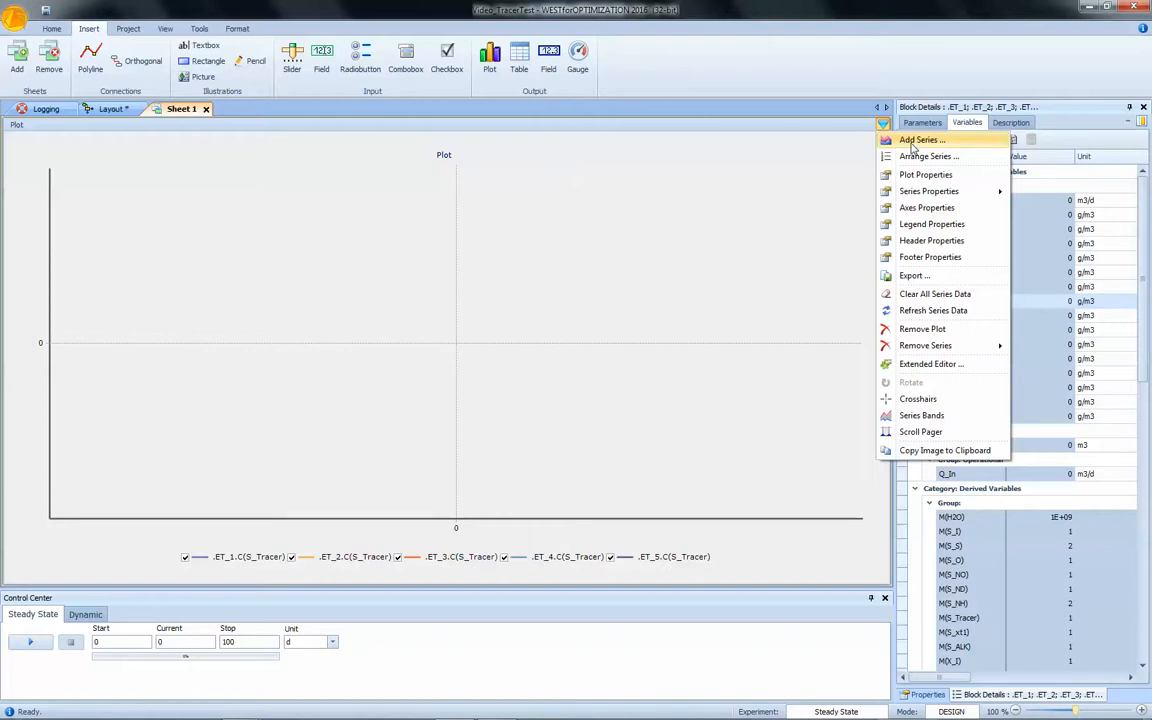
click(912, 141)
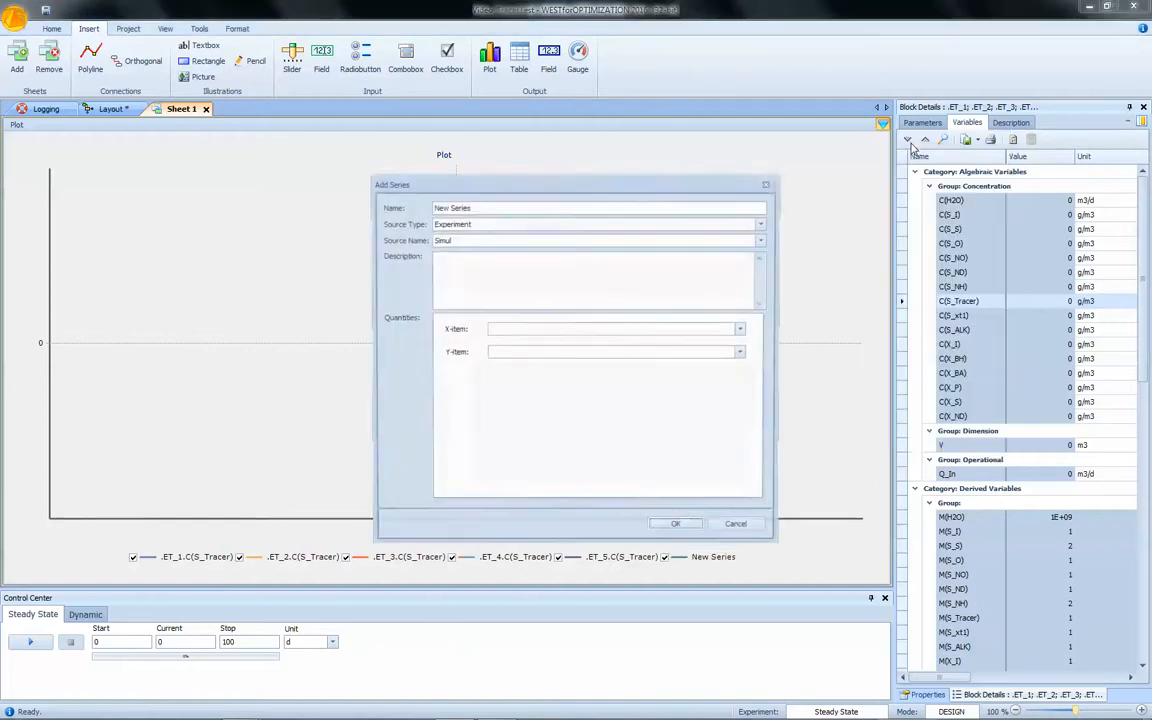
click(445, 223)
click(445, 249)
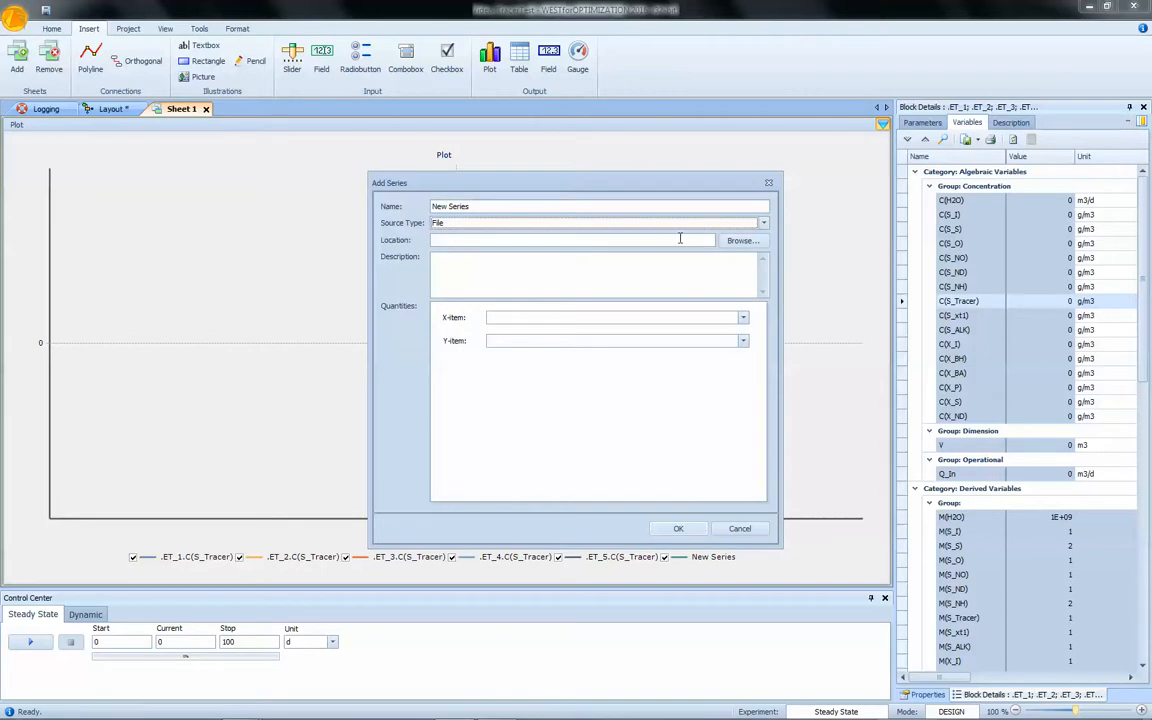
click(734, 243)
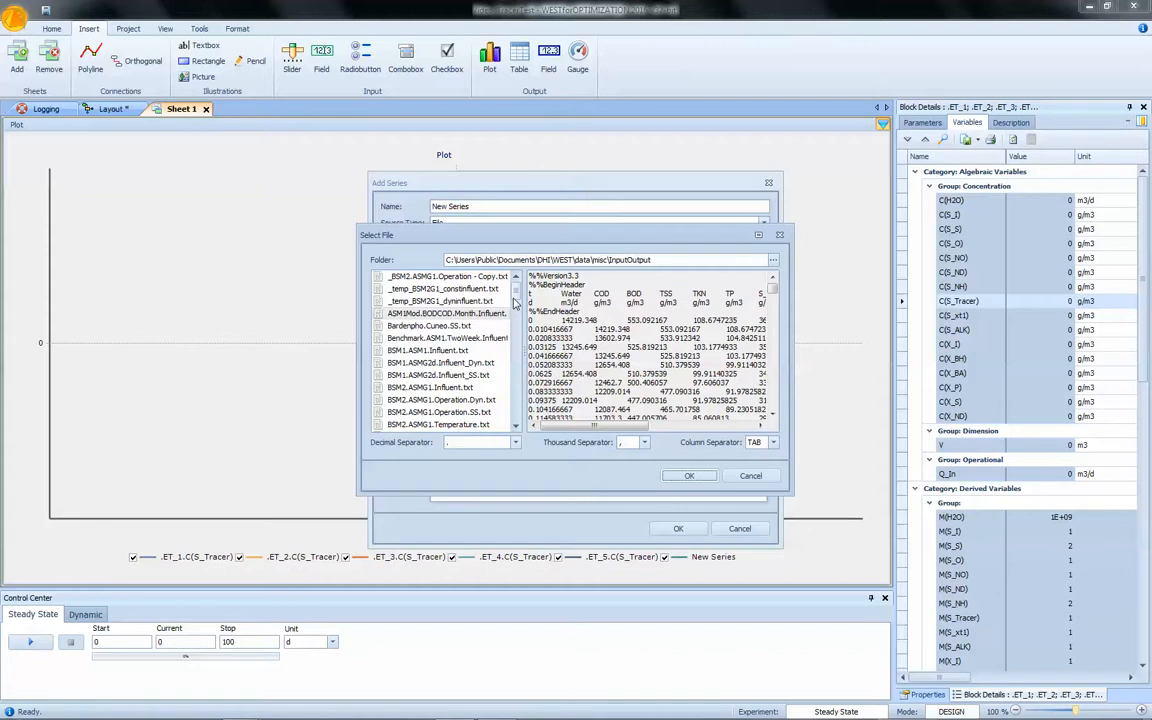
drag(514, 302, 520, 376)
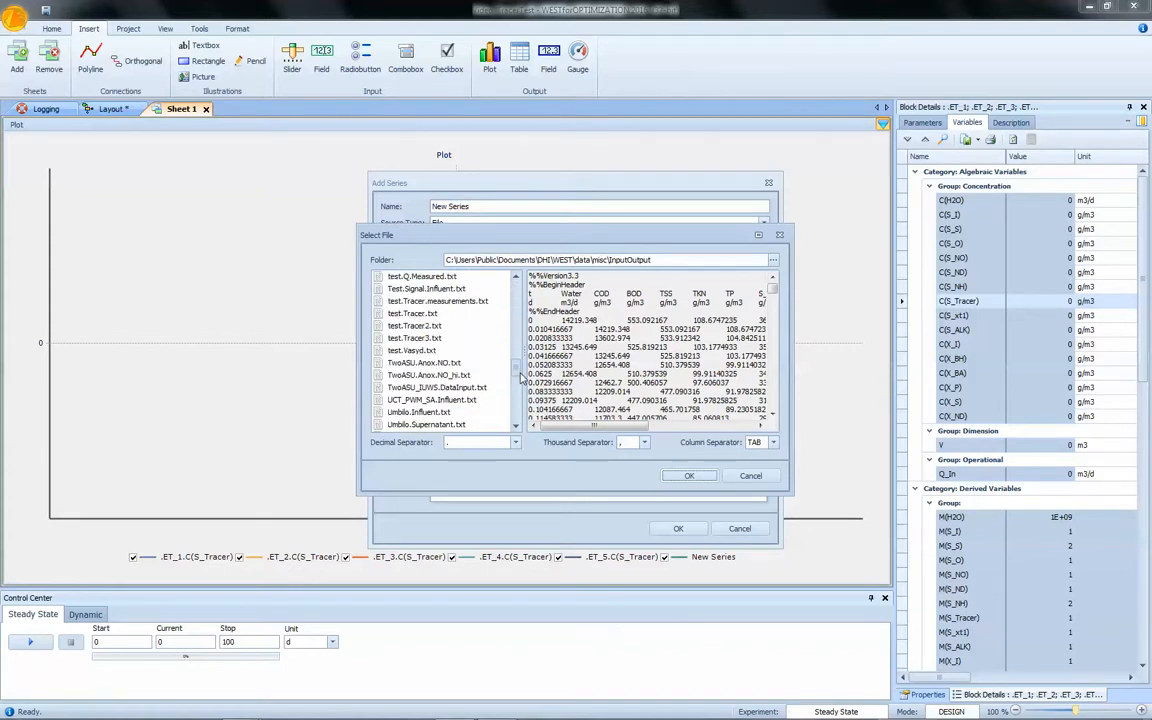
click(437, 301)
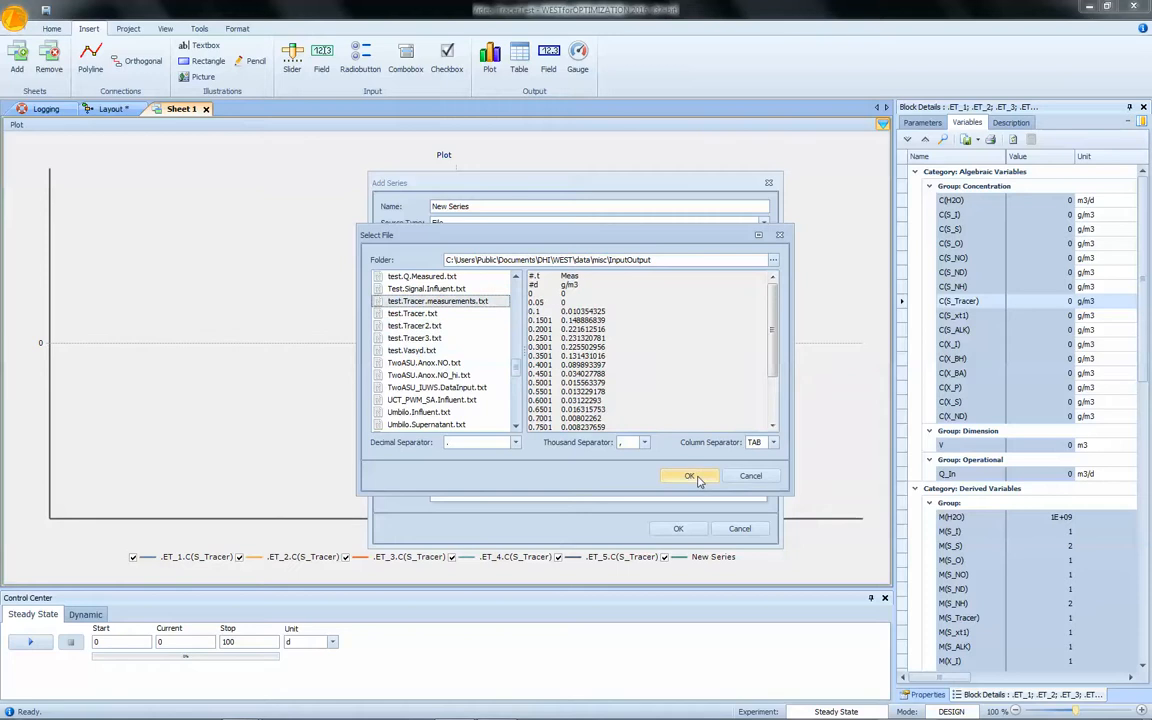
click(689, 476)
Set the file series' Y-item to Meas, keeping .t as X-item, and add it to the plot.
click(743, 341)
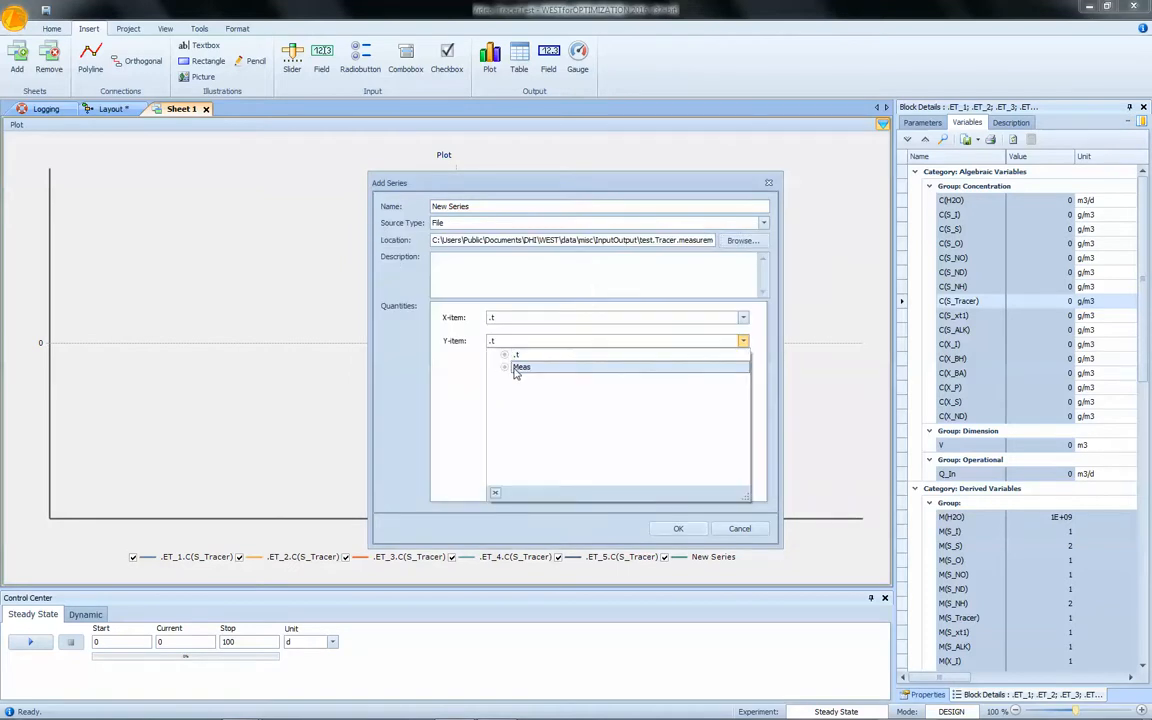
click(573, 369)
click(677, 529)
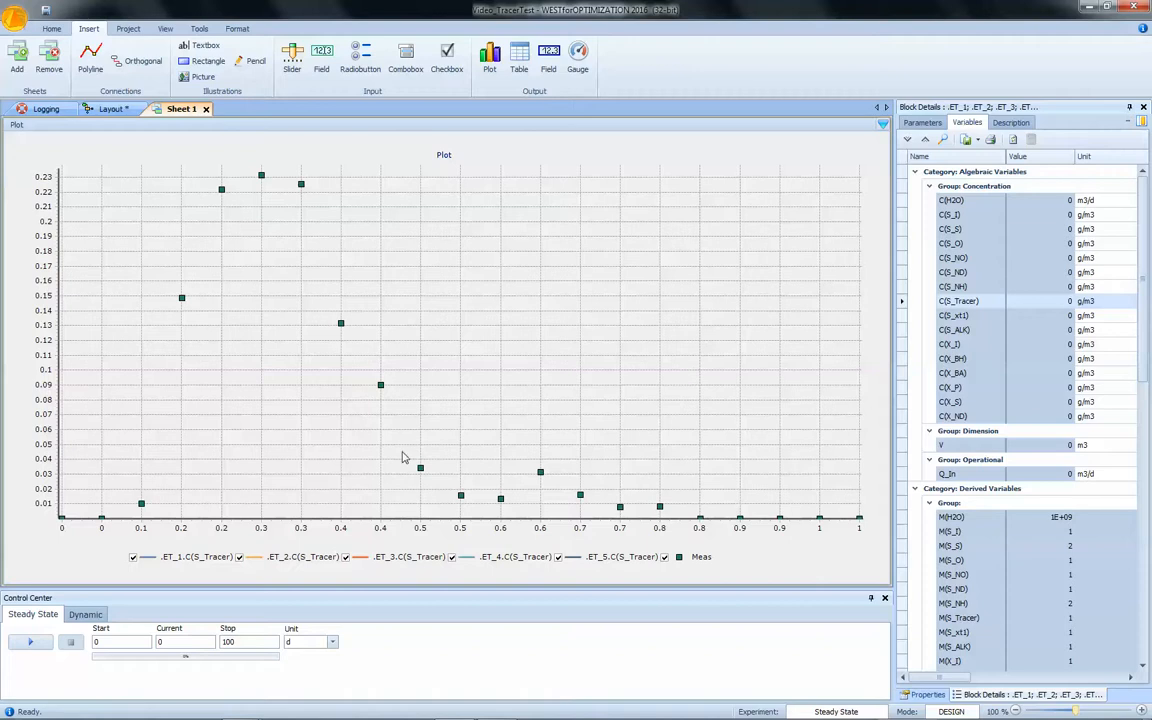
Run a dynamic simulation with a stop time of 2 d.
click(85, 614)
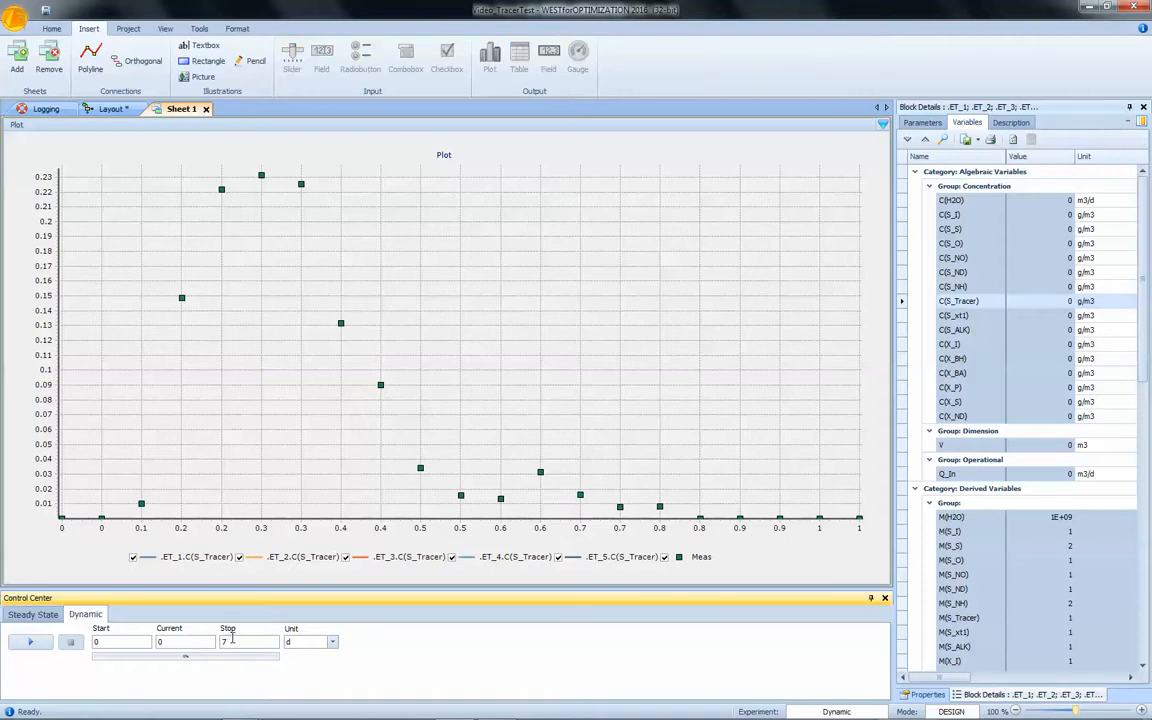
double_click(231, 641)
text(2)
click(27, 643)
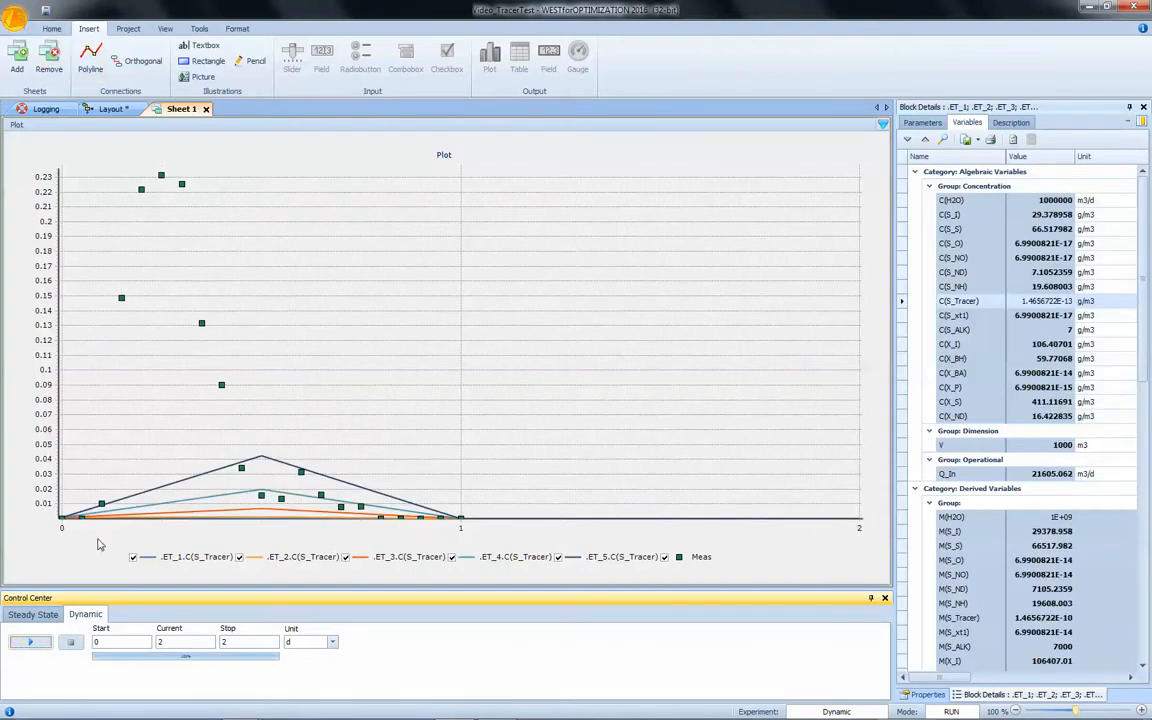
Decrease the Plot output channel's communication interval in the simulation properties and rerun the dynamic simulation.
click(128, 28)
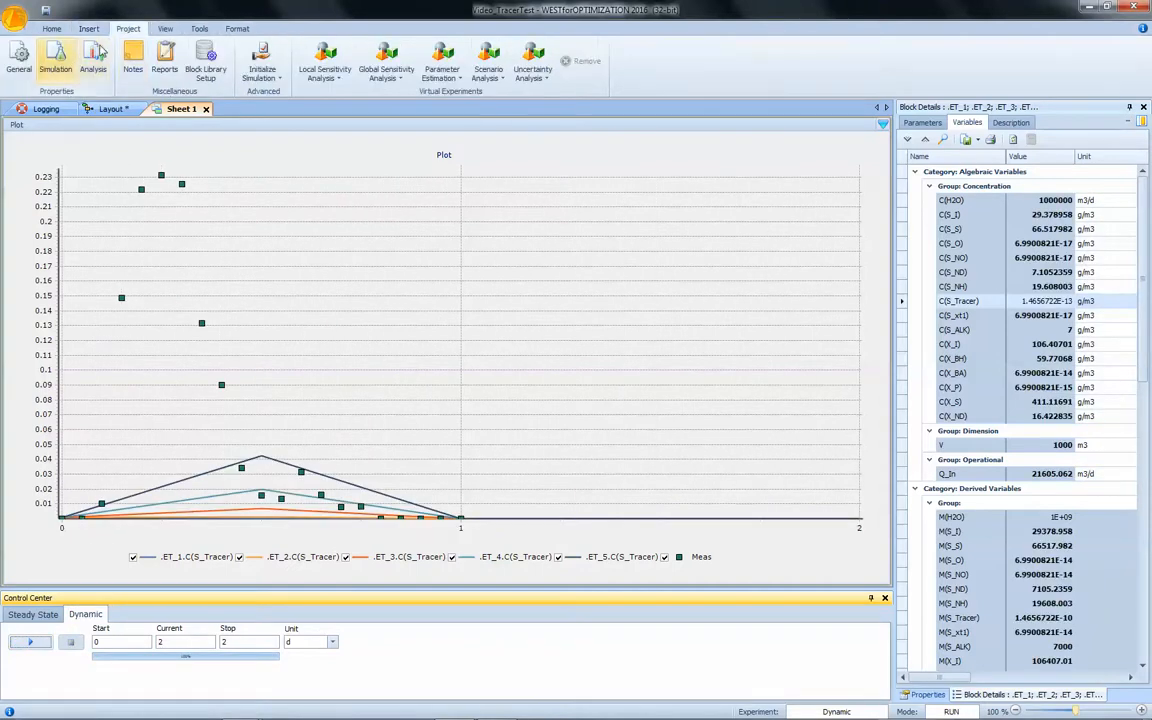
click(66, 63)
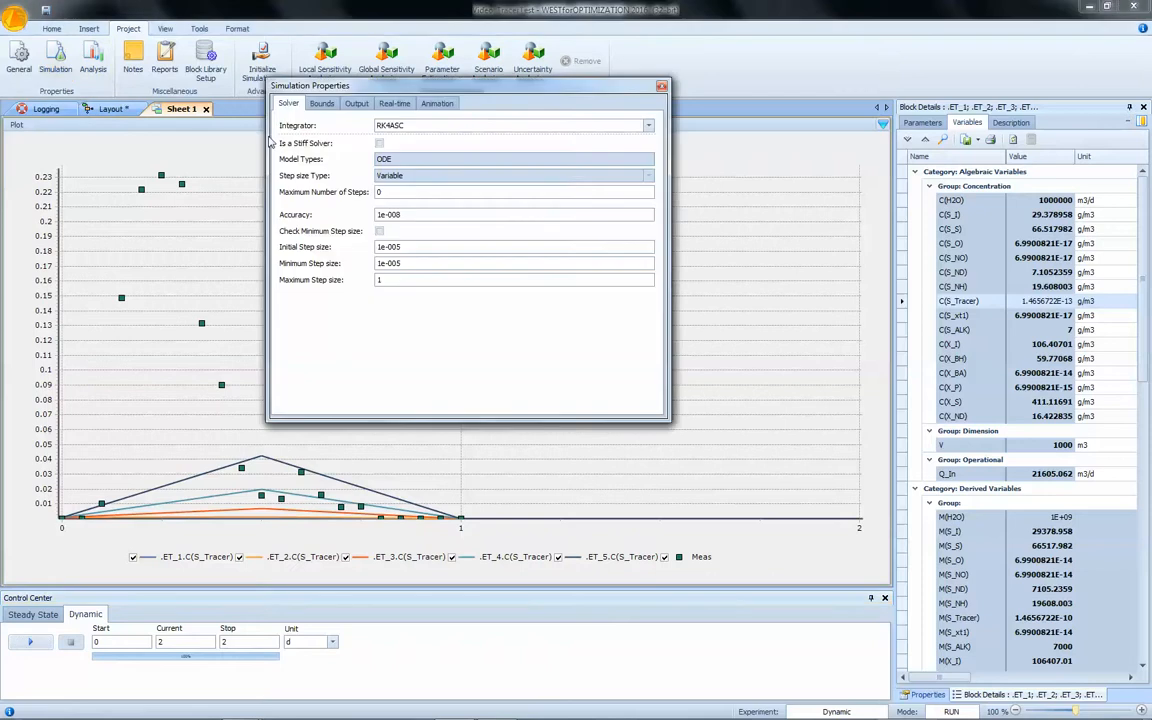
click(356, 103)
click(423, 125)
click(455, 161)
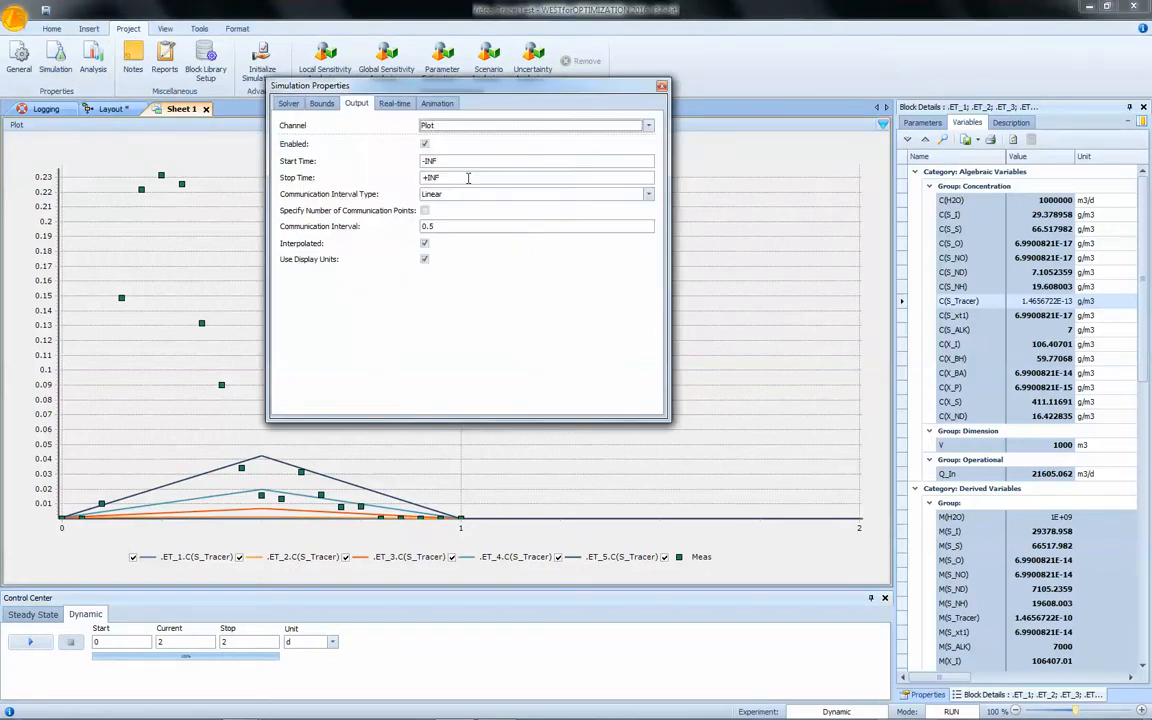
drag(429, 227, 486, 229)
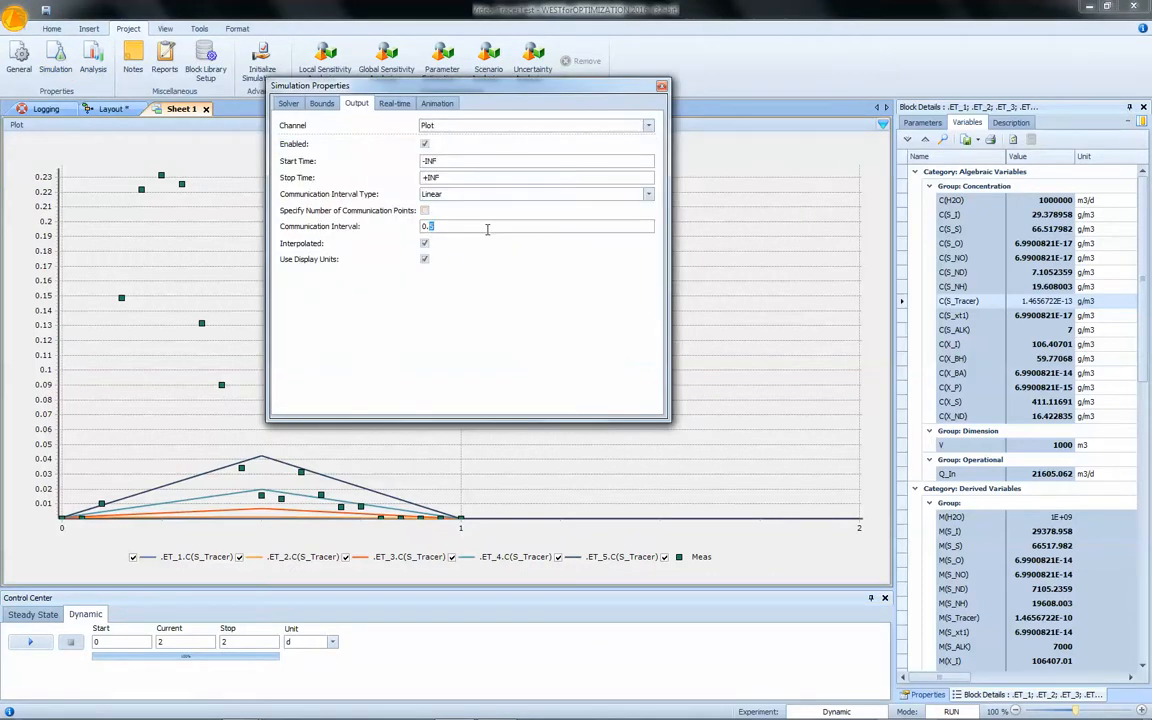
text(0)
click(661, 86)
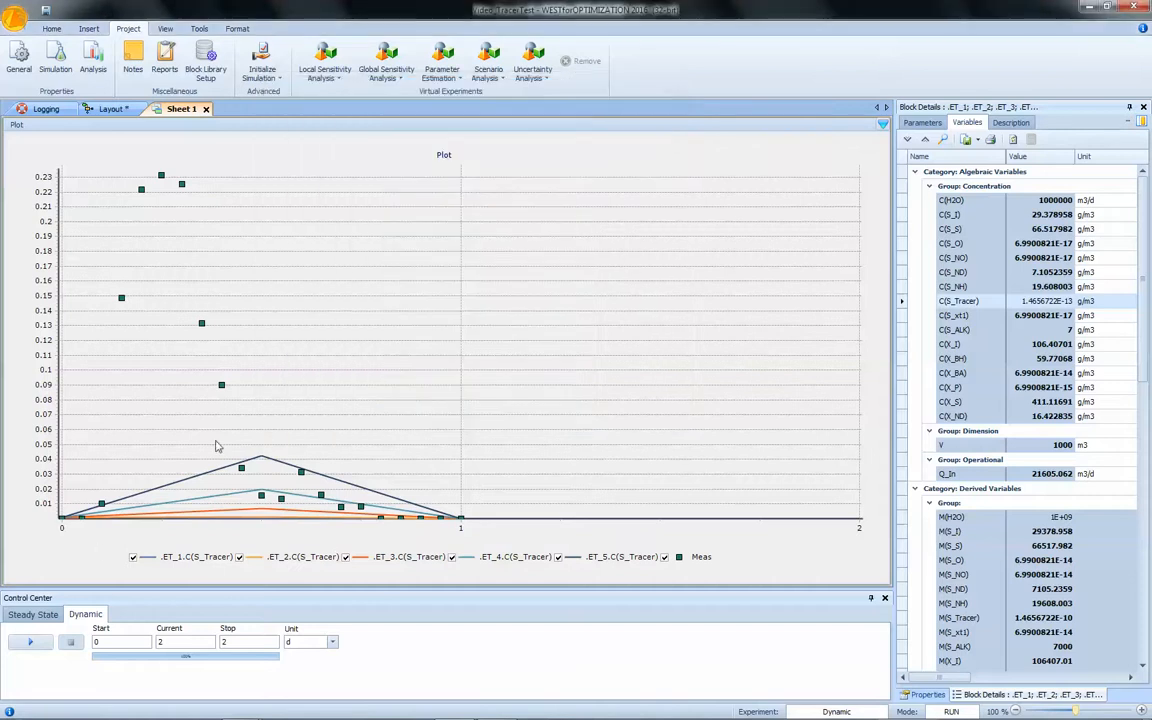
click(20, 646)
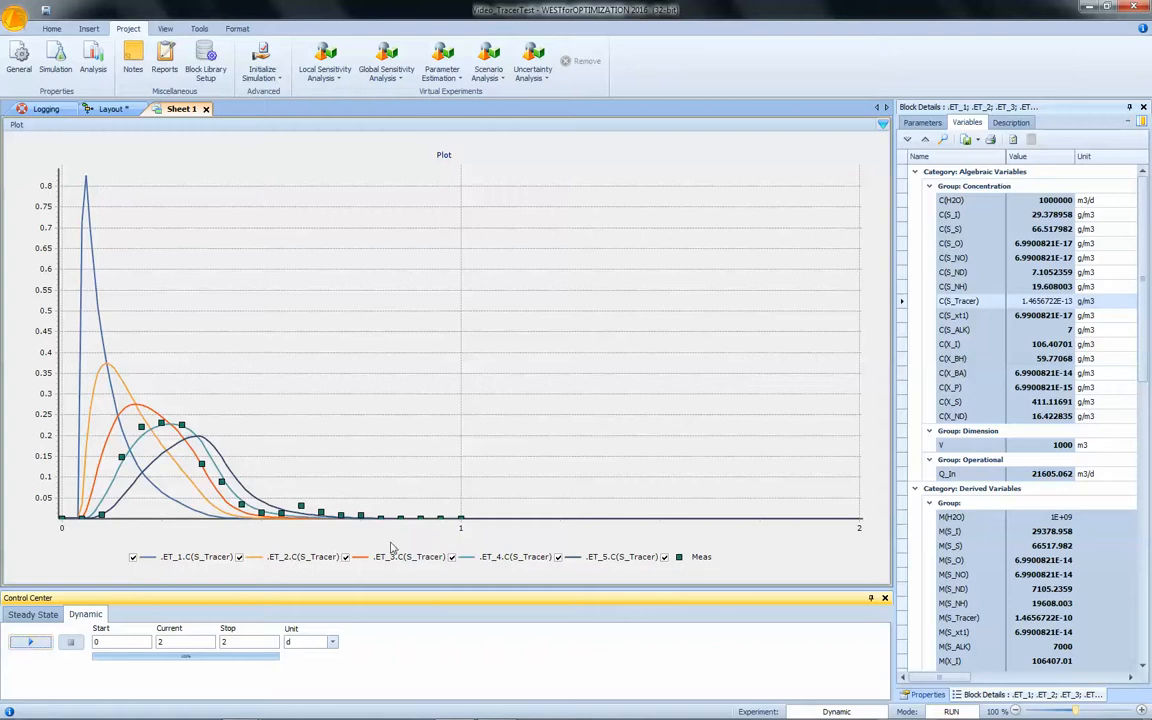
Hide the ET_1, ET_2 and ET_5 tracer series in the plot to compare the rest with the measurements.
click(188, 560)
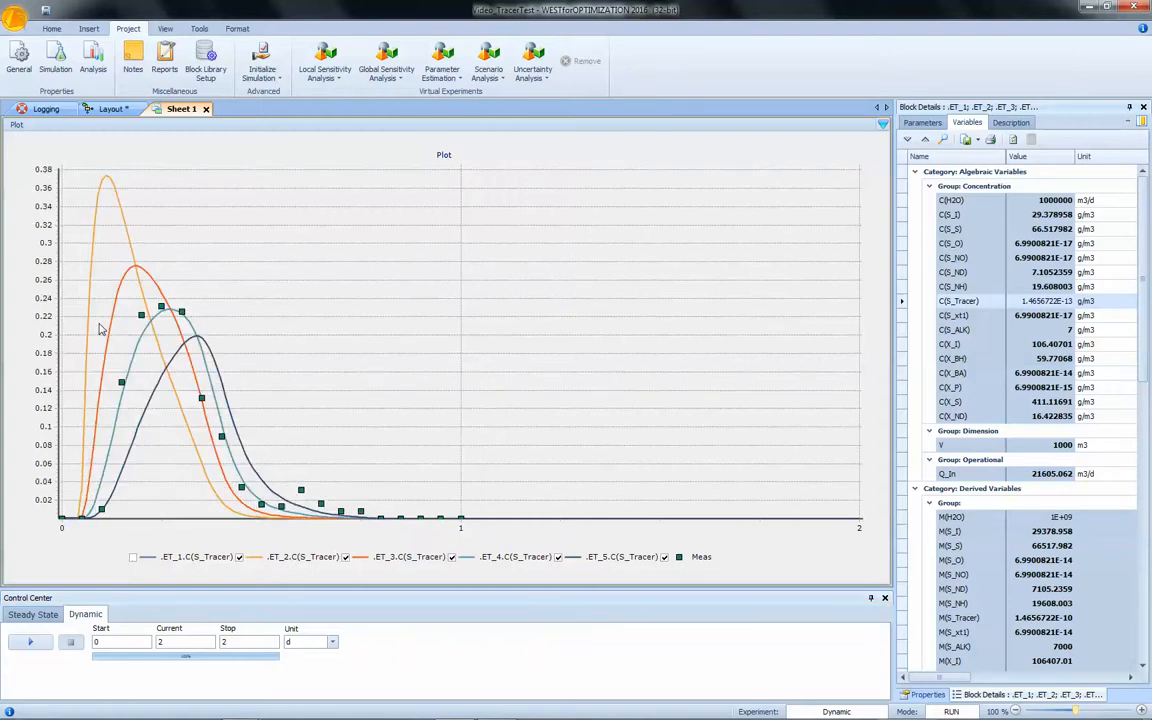
click(272, 564)
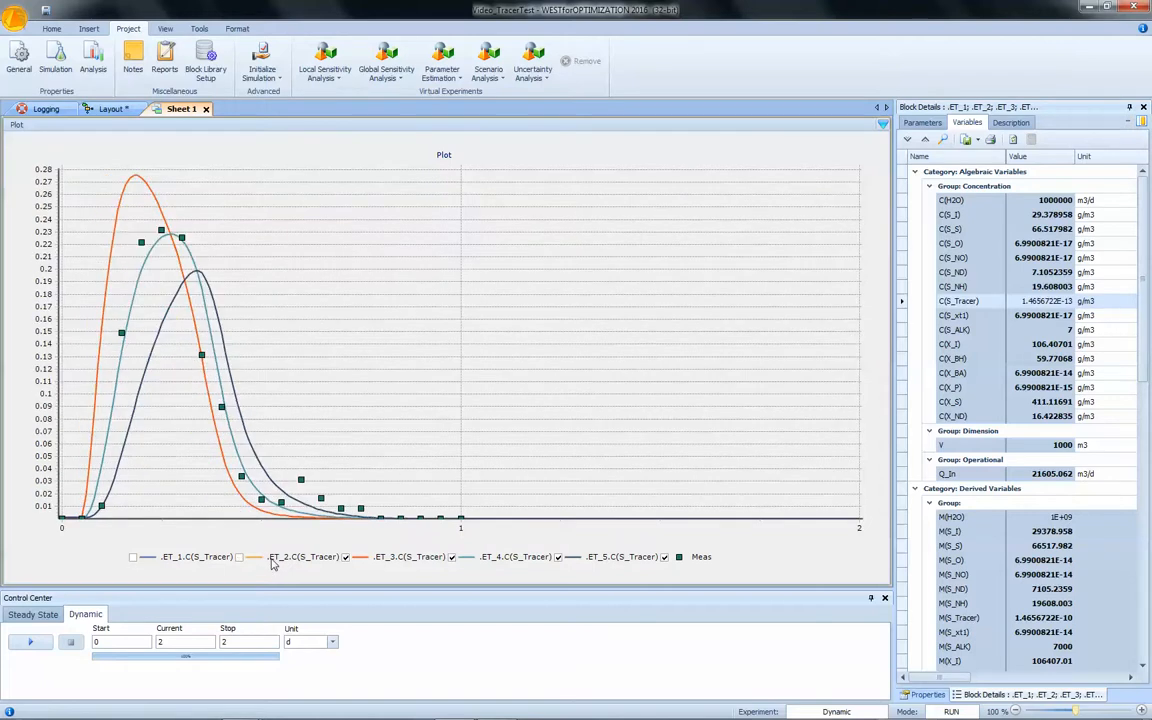
click(595, 563)
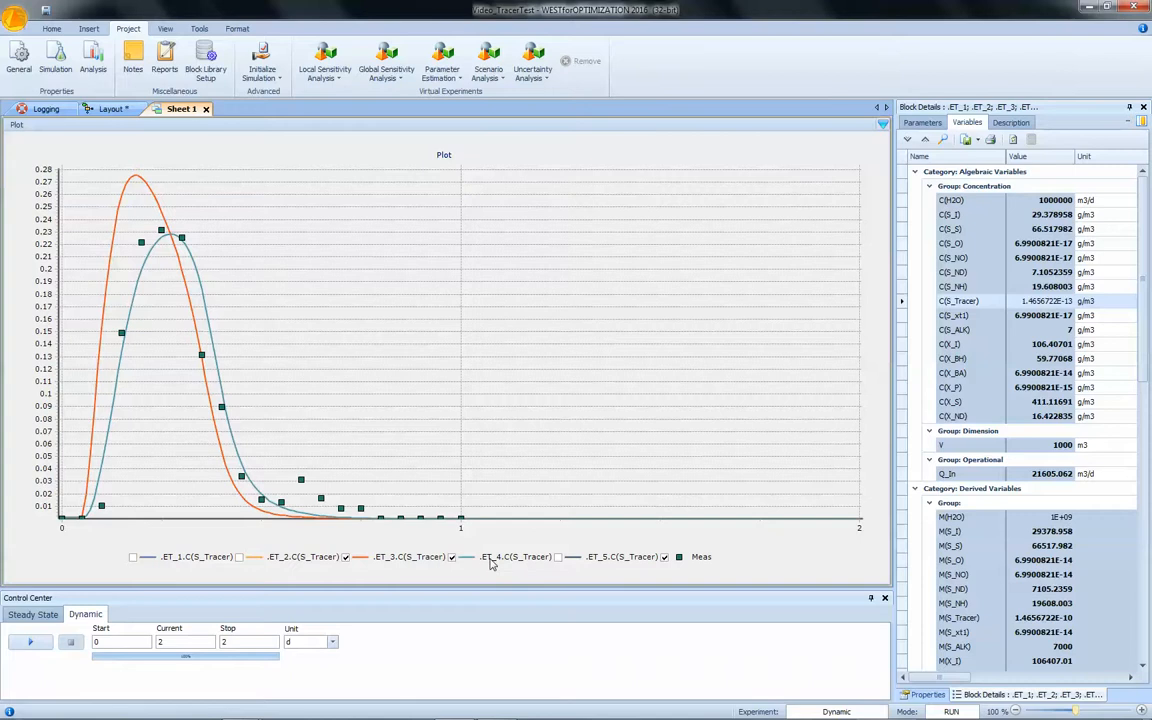
Open the block library and place an activated sludge unit on the layout below the tank row.
click(88, 112)
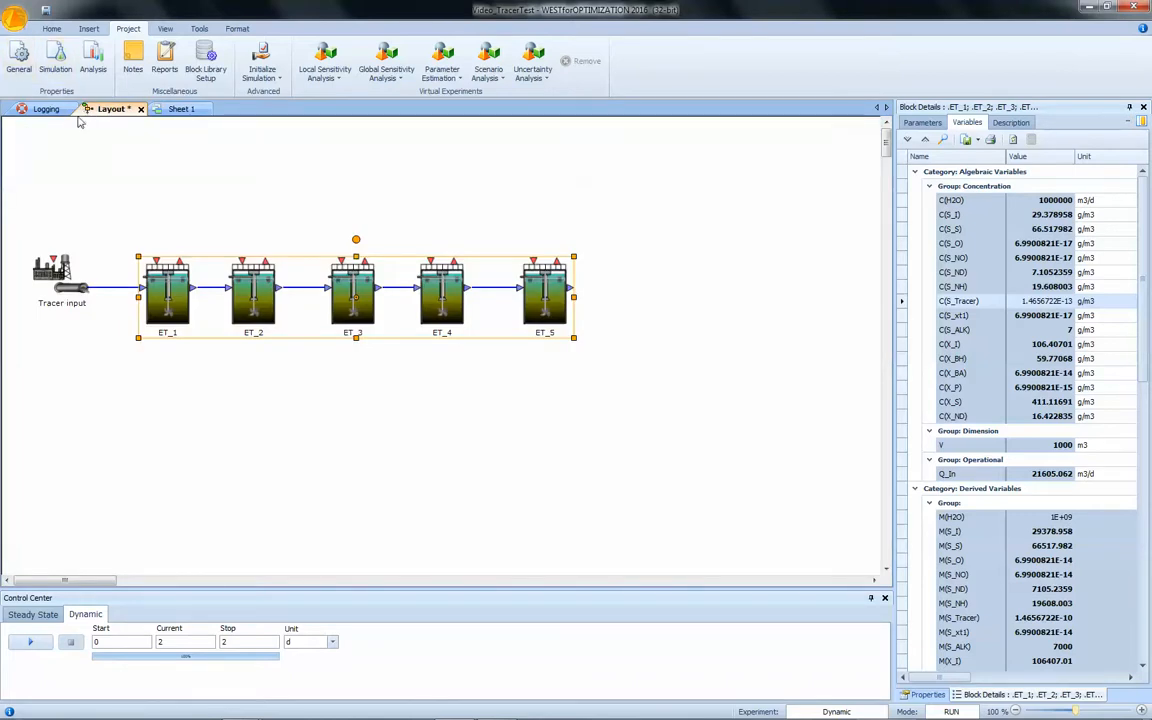
click(165, 29)
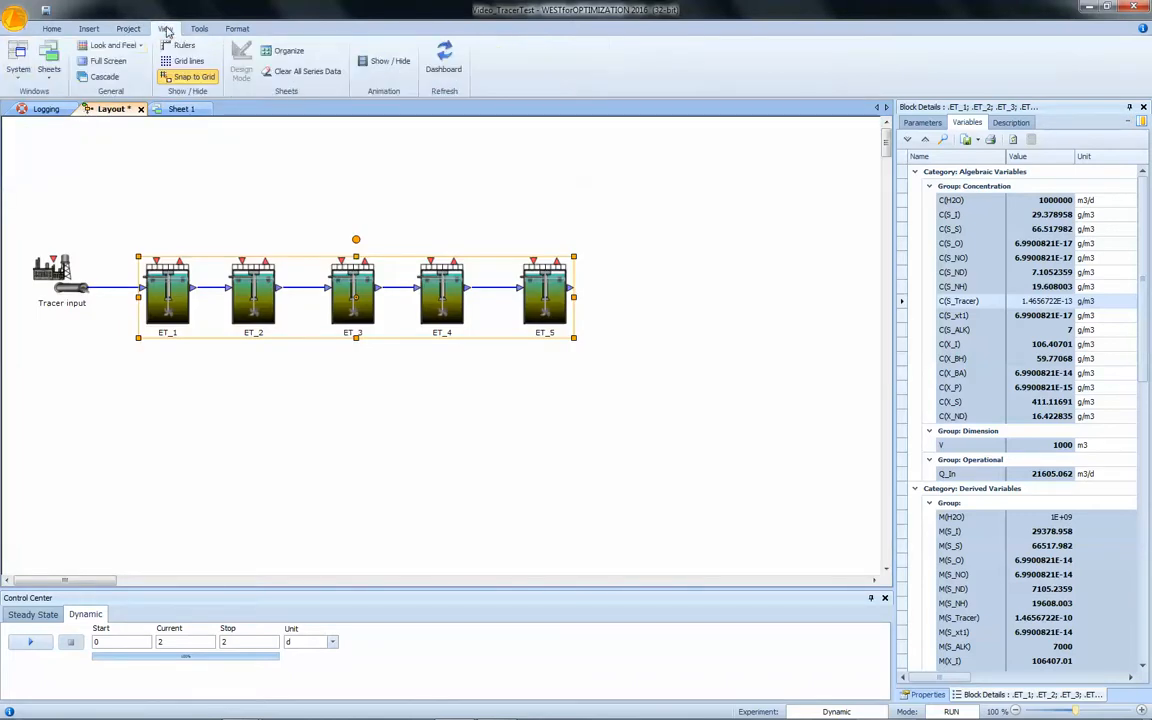
click(18, 62)
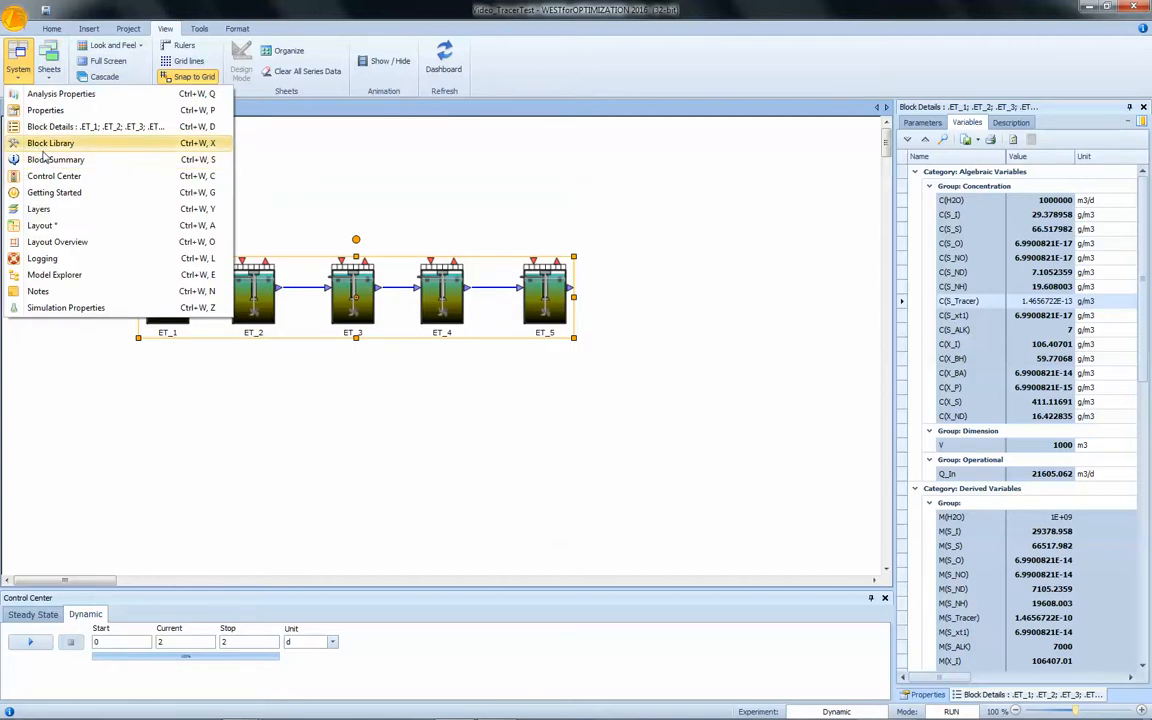
click(45, 143)
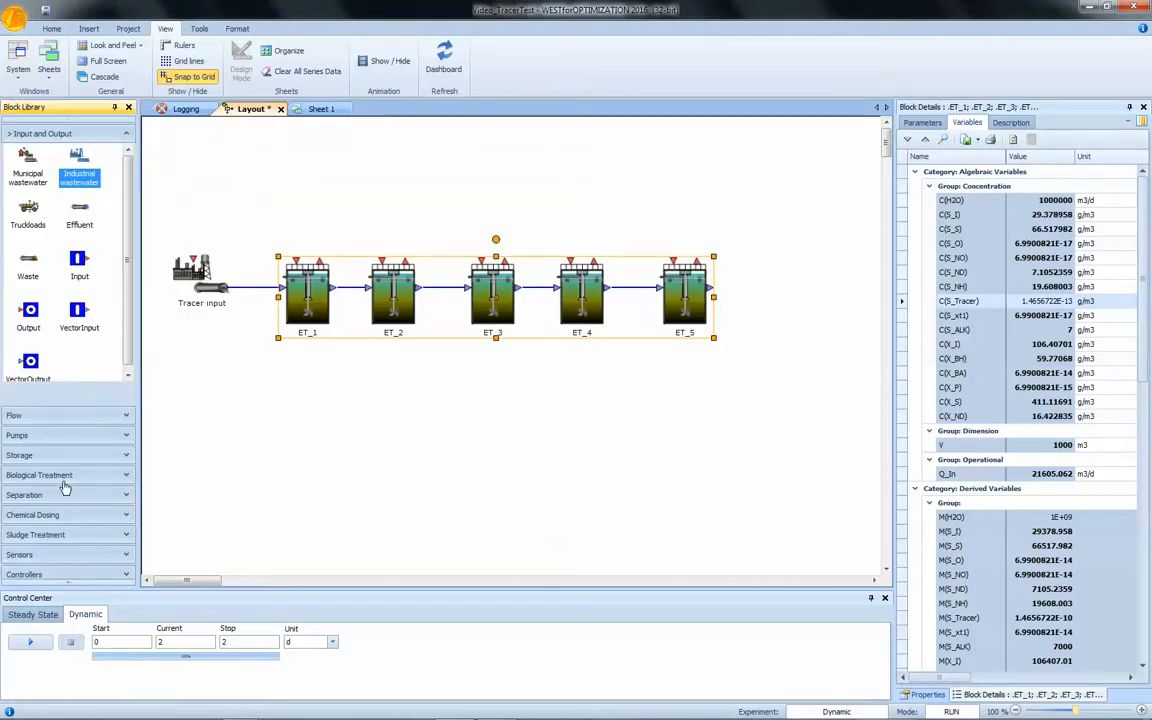
click(62, 476)
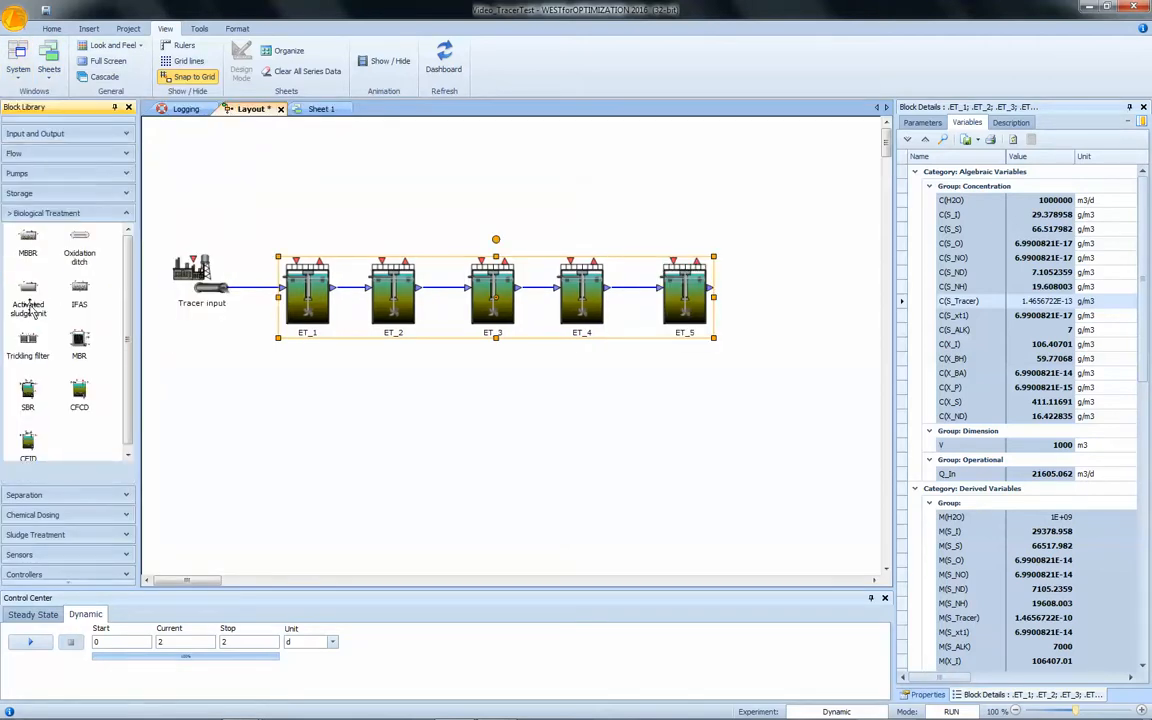
drag(30, 308, 343, 437)
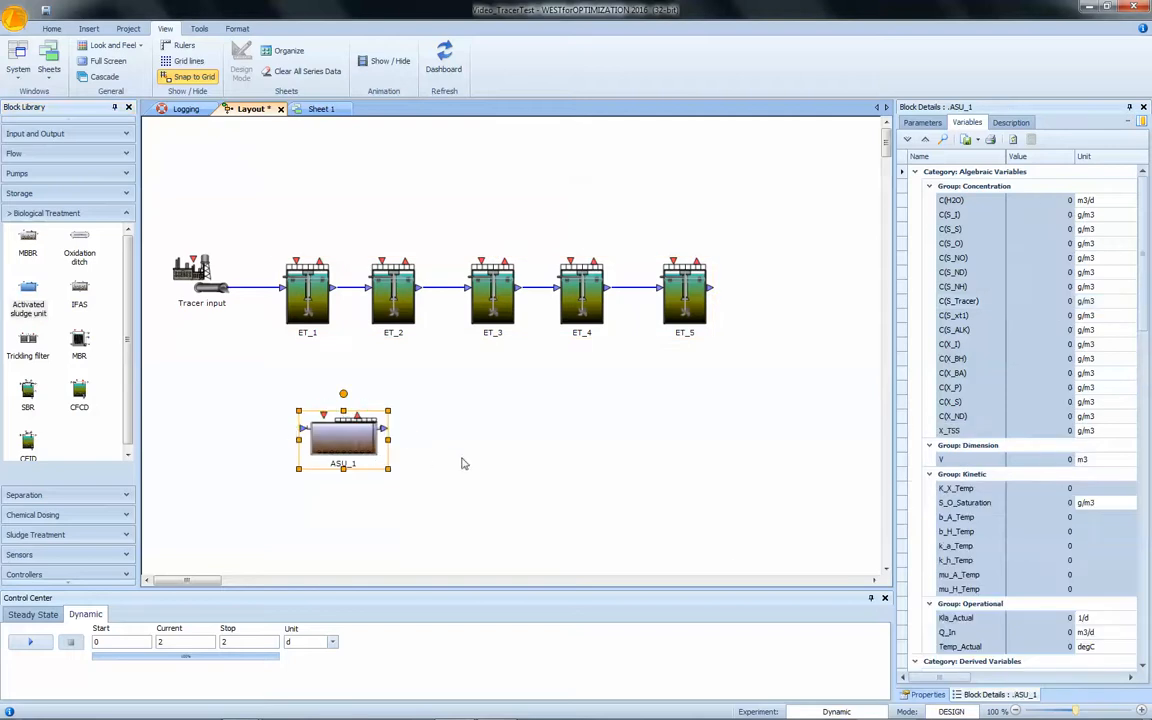
Set the new activated sludge unit's ClassName to FixVolumeASUFourTank.
click(924, 694)
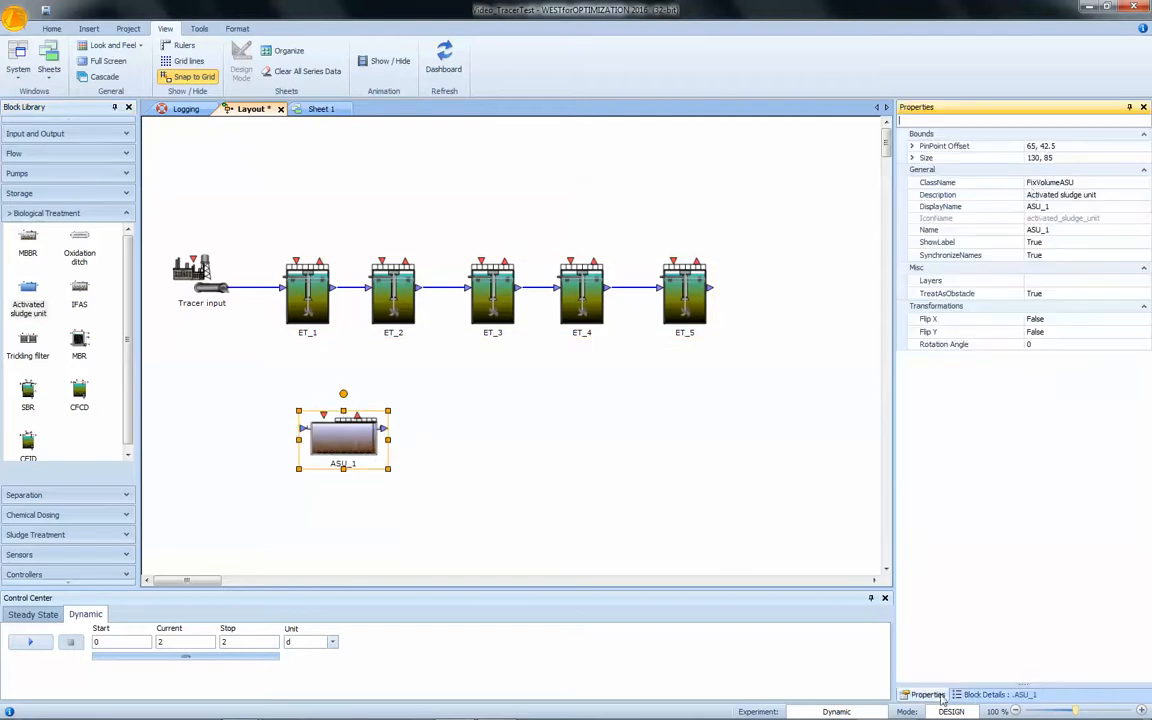
click(1144, 183)
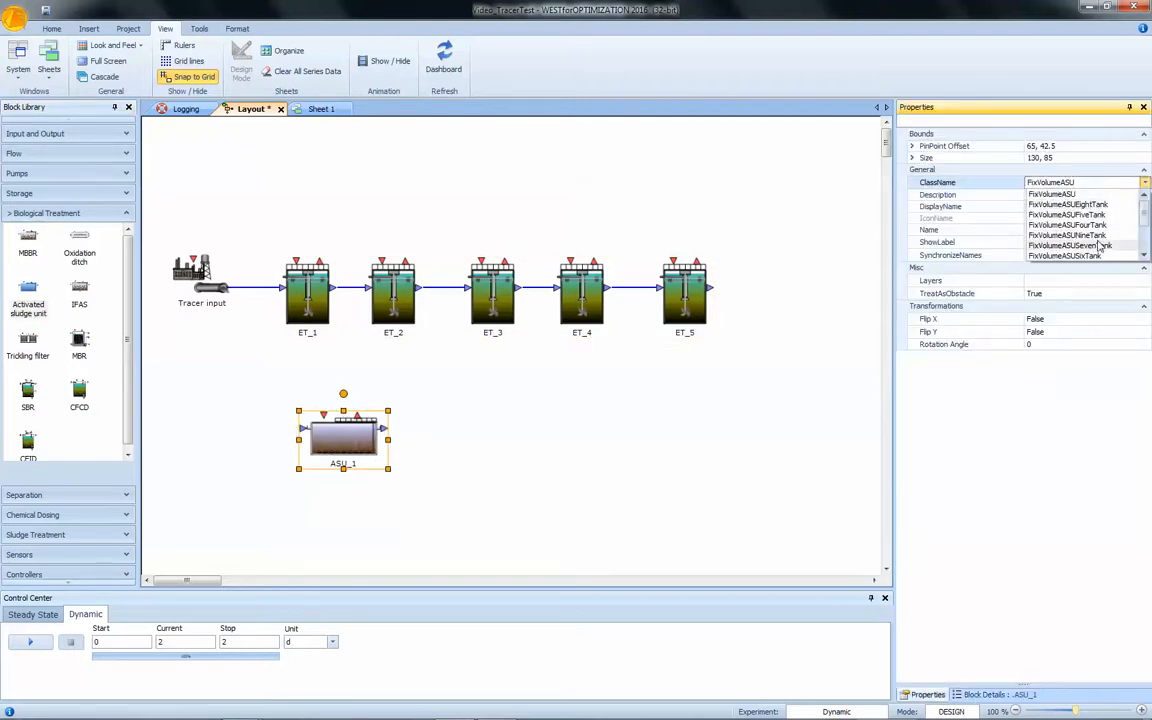
scroll(1110, 238, down, 4)
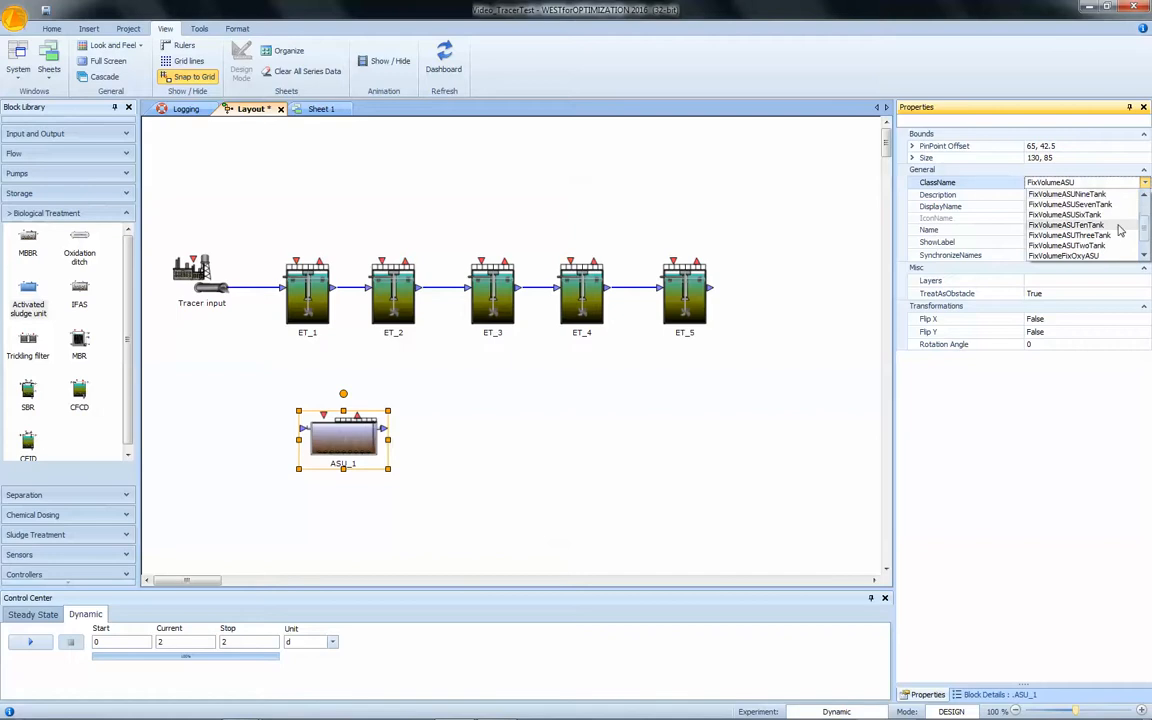
scroll(1142, 224, up, 4)
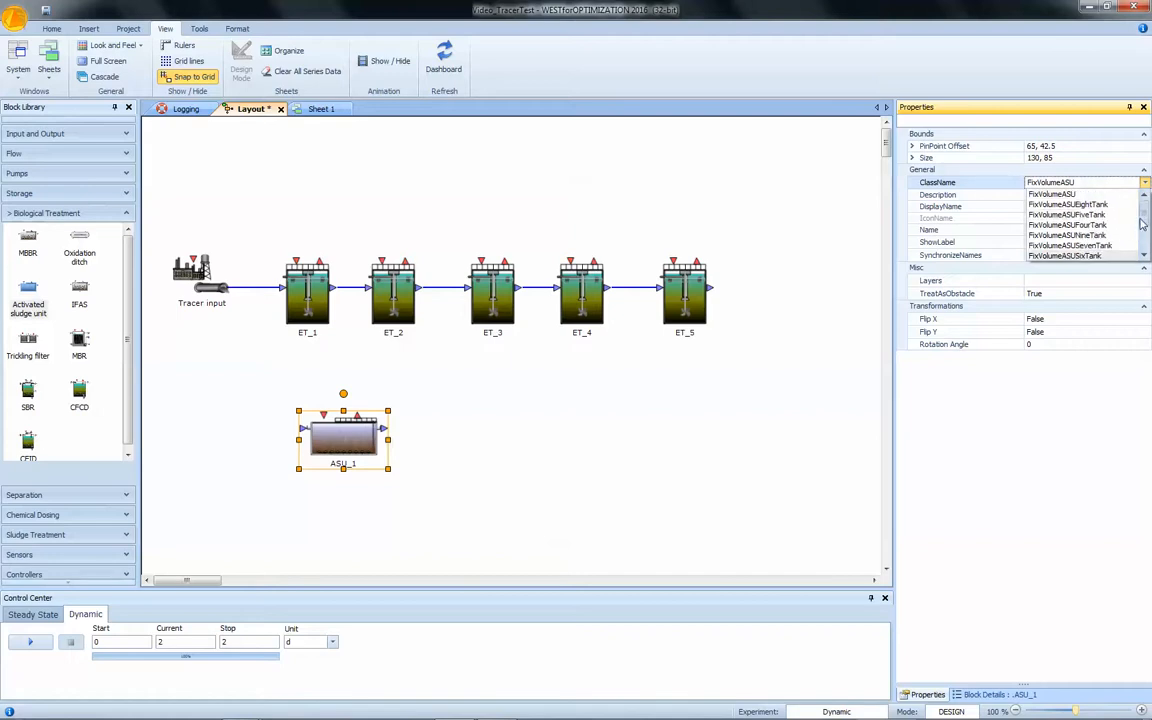
click(1066, 225)
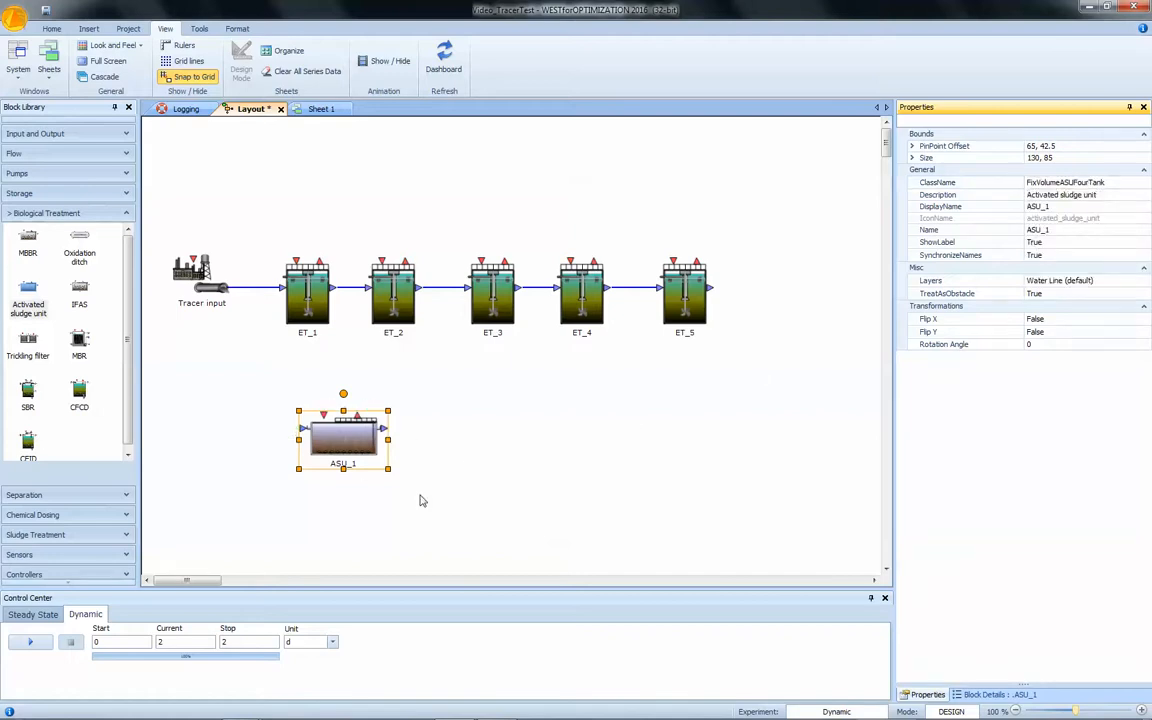